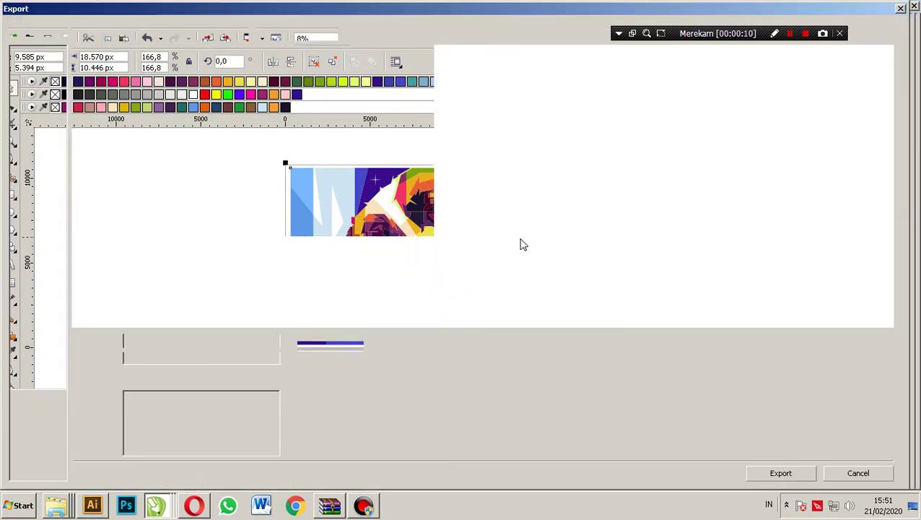
# - Export the selected dog artwork over the existing Adobe Illustrator file in New folder, with Adobe Illustrator CS compatibility and text exported as curves
pyautogui.click(109, 62)
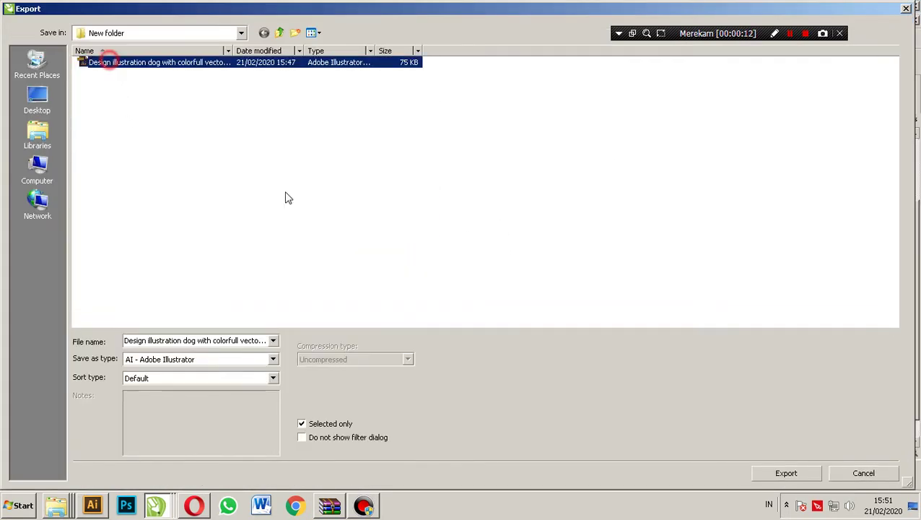
pyautogui.click(766, 473)
pyautogui.click(524, 254)
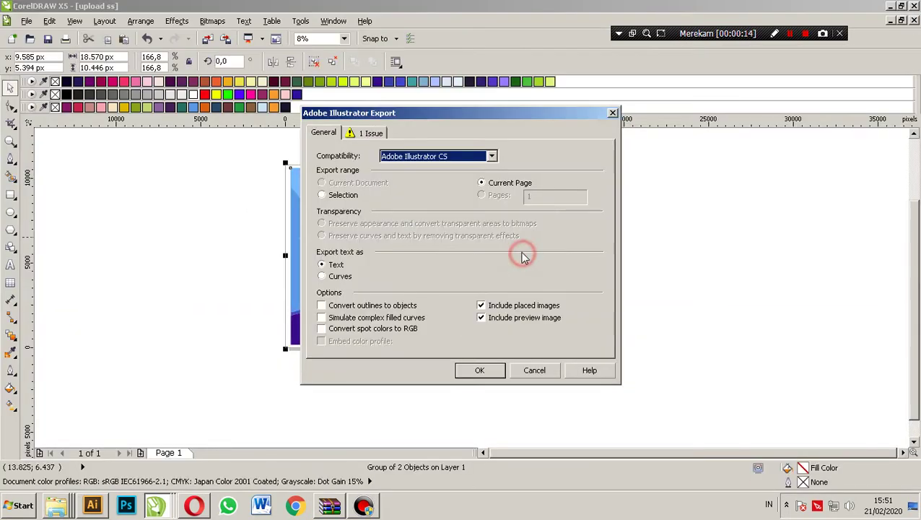
pyautogui.click(326, 276)
pyautogui.click(480, 371)
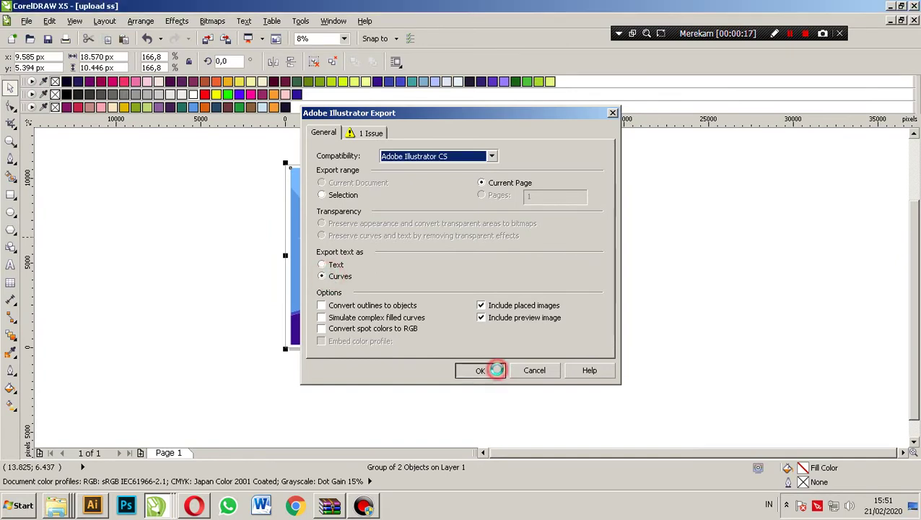
pyautogui.click(343, 399)
# - Delete the old EPS version of the dog illustration from New folder in Windows Explorer
pyautogui.moveTo(56, 506)
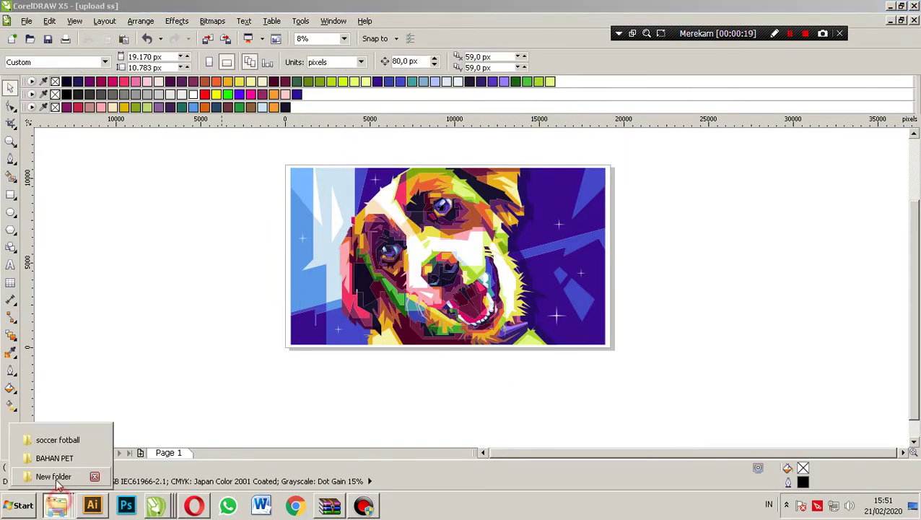
pyautogui.click(58, 479)
pyautogui.click(180, 134)
pyautogui.click(248, 142)
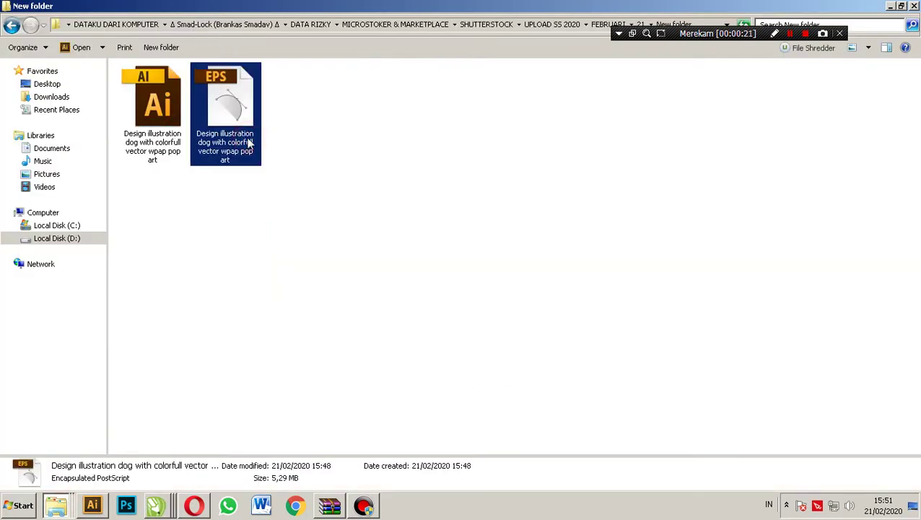
pyautogui.press('Delete')
pyautogui.press('Return')
pyautogui.click(184, 139)
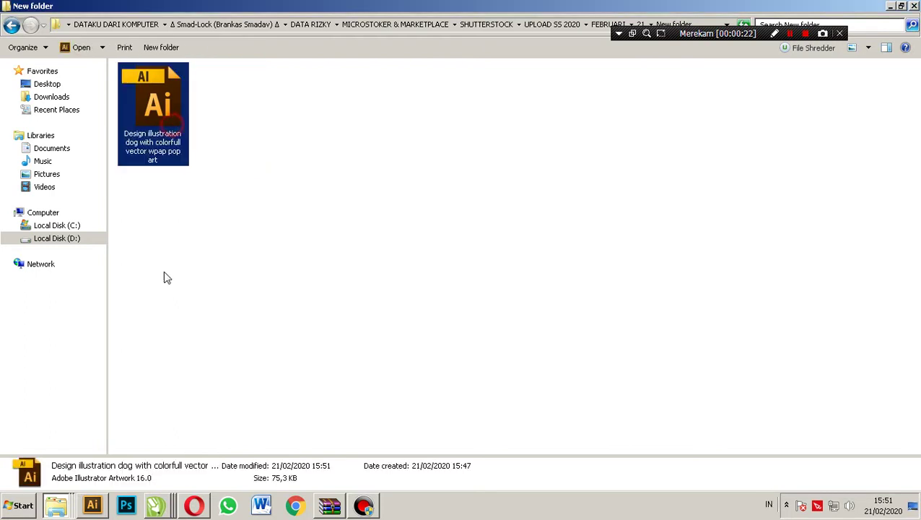
# - Open the exported dog AI file in Adobe Illustrator, creating artboards for Legacy Artboard and Crop Area(s)
pyautogui.click(98, 504)
pyautogui.doubleClick(368, 294)
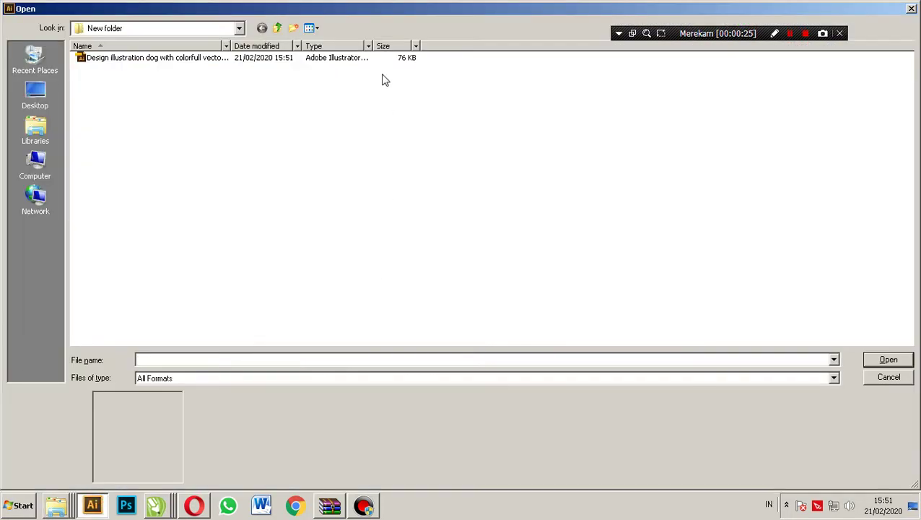
pyautogui.click(380, 58)
pyautogui.click(881, 360)
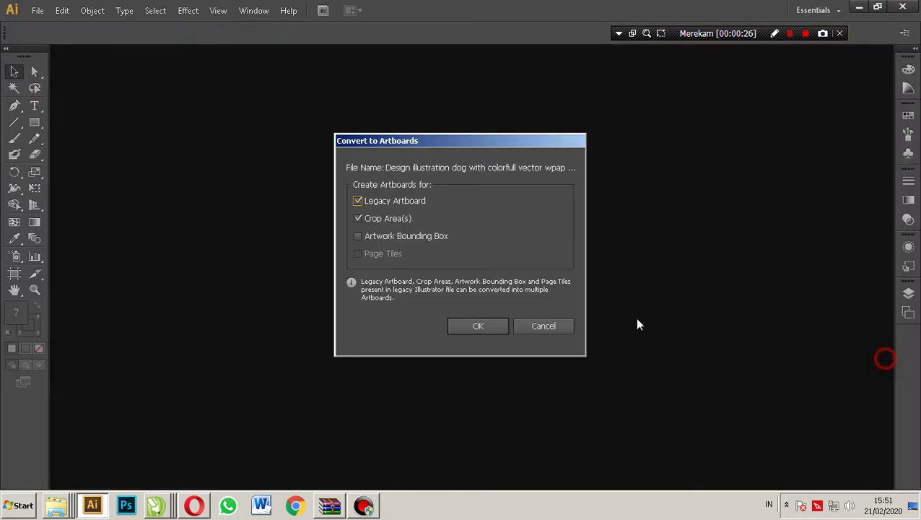
pyautogui.click(469, 326)
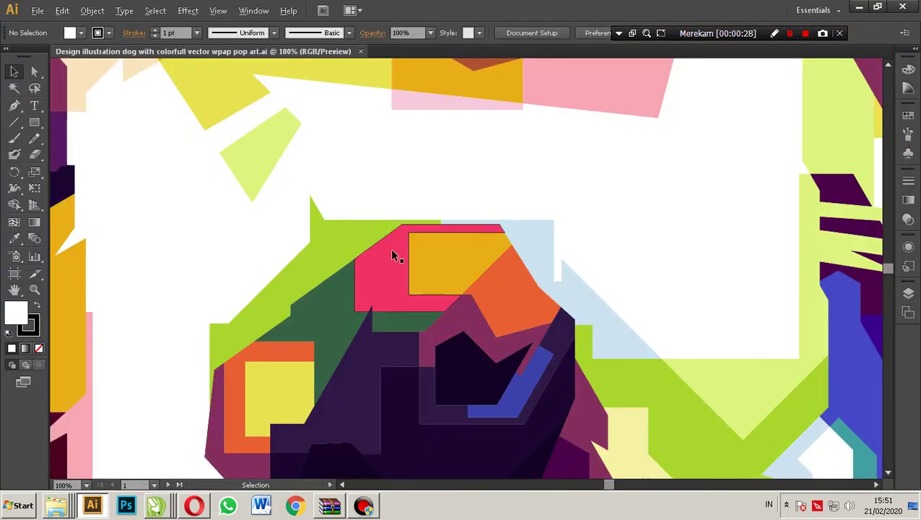
# - Save the dog artwork in New folder as an Illustrator EPS file with the version set to Illustrator 10 EPS
pyautogui.hotkey('ctrl', '0')
pyautogui.click(554, 231)
pyautogui.click(665, 190)
pyautogui.scroll(5, 573, 161)
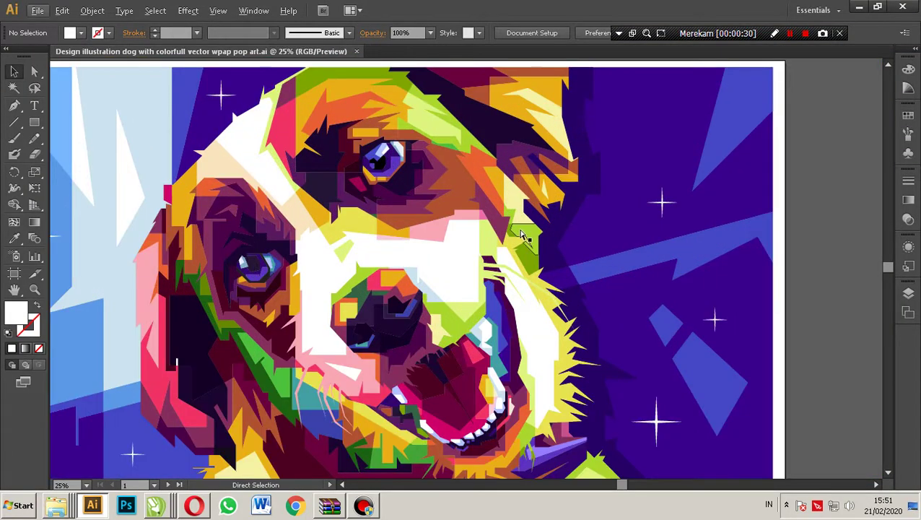
pyautogui.hotkey('ctrl', 'shift', 's')
pyautogui.click(442, 455)
pyautogui.click(410, 413)
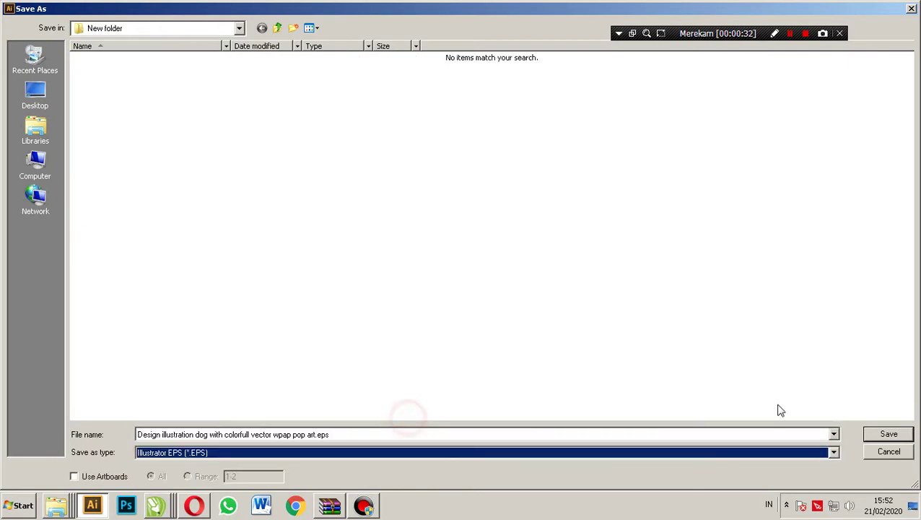
pyautogui.click(874, 434)
pyautogui.click(411, 37)
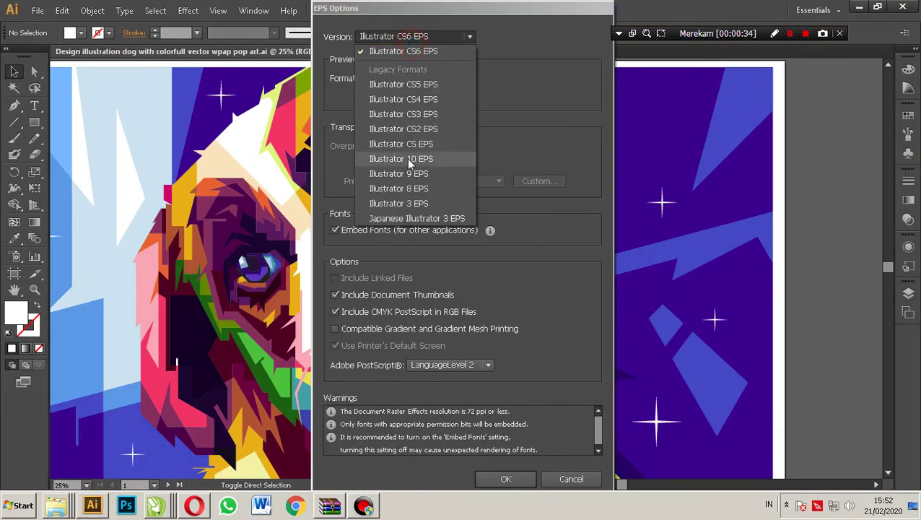
pyautogui.click(406, 157)
pyautogui.click(506, 478)
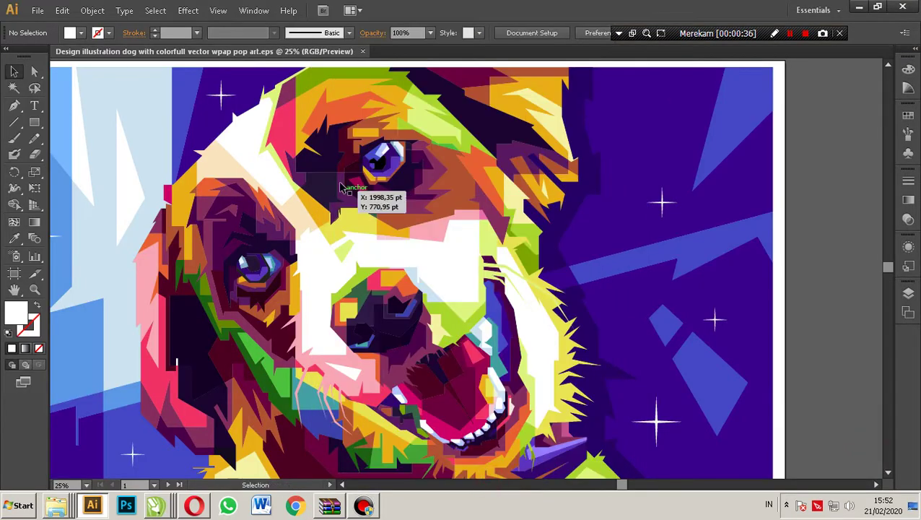
# - Close the Illustrator document and locate the saved dog EPS file in New folder in Windows Explorer
pyautogui.click(363, 52)
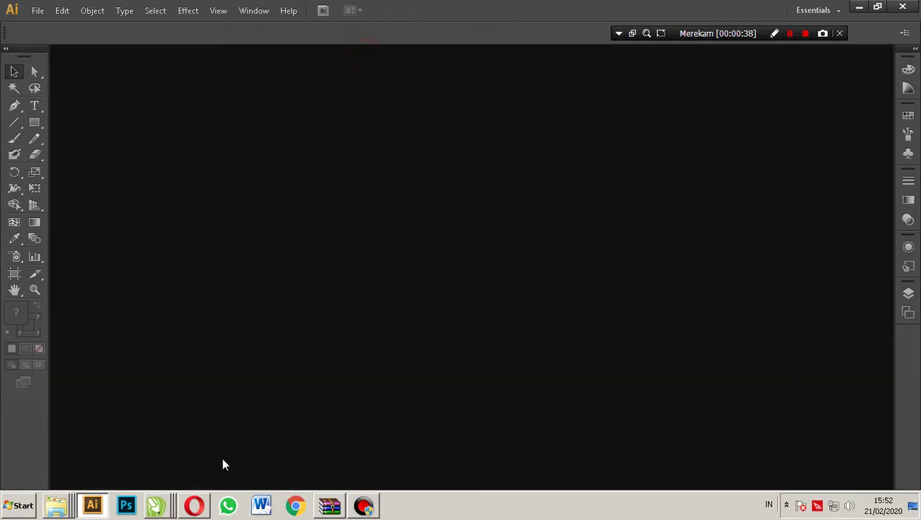
pyautogui.click(56, 507)
pyautogui.click(29, 475)
pyautogui.click(241, 136)
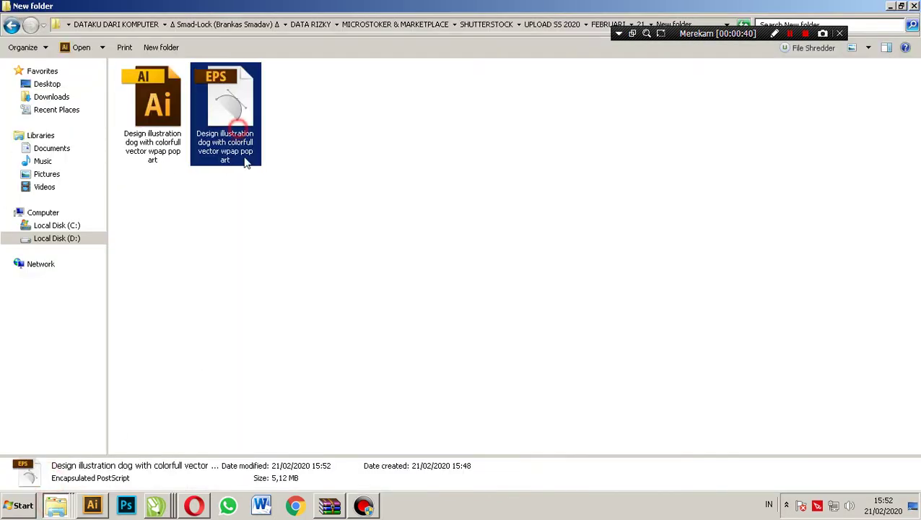
# - Add the dog EPS file from New folder to the Shutterstock upload page in Opera and continue to content submission
pyautogui.click(205, 505)
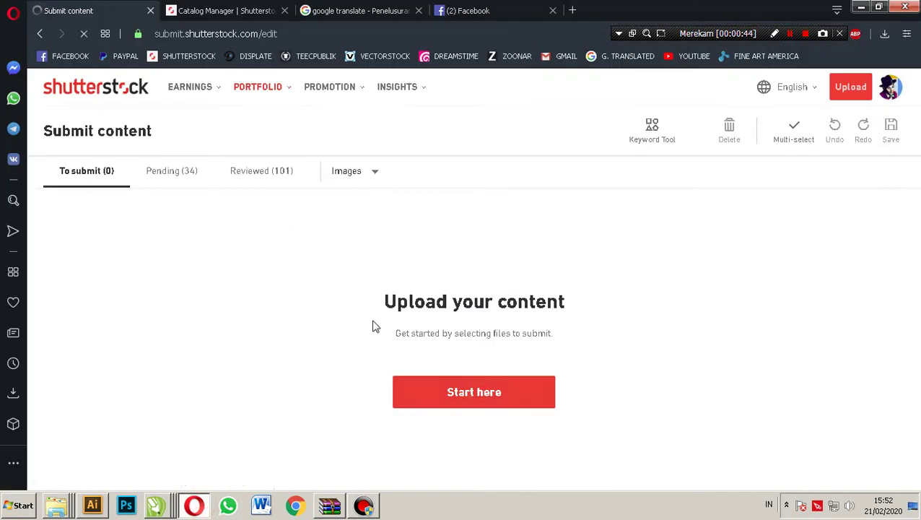
pyautogui.scroll(-2, 284, 364)
pyautogui.click(55, 504)
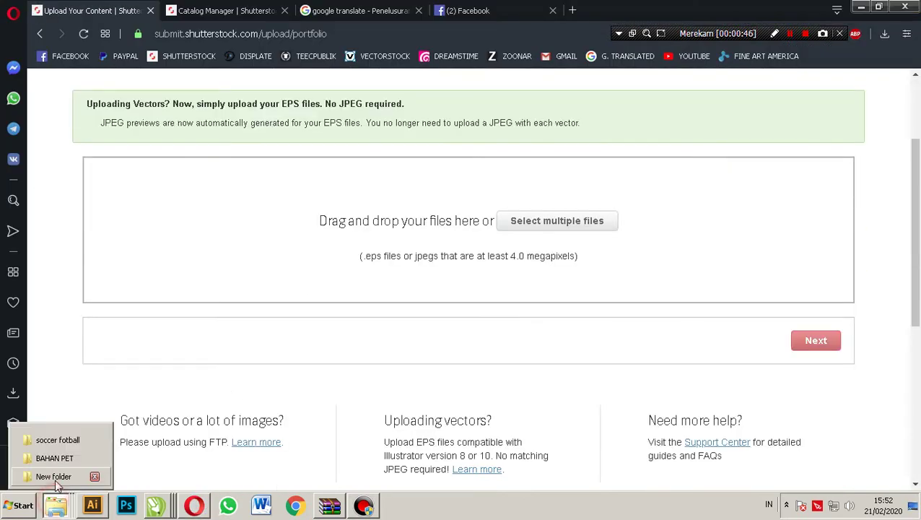
pyautogui.click(43, 473)
pyautogui.moveTo(228, 144); pyautogui.dragTo(209, 397)
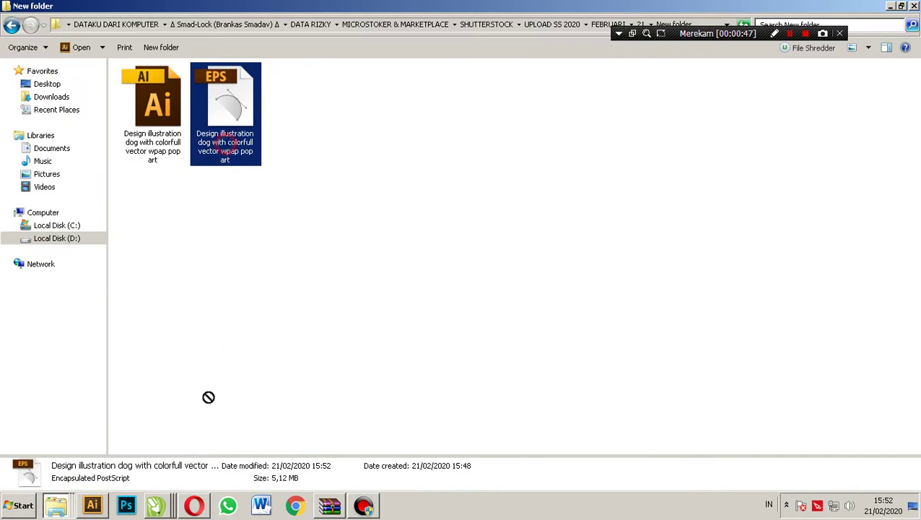
pyautogui.click(159, 506)
pyautogui.moveTo(195, 510); pyautogui.dragTo(388, 242)
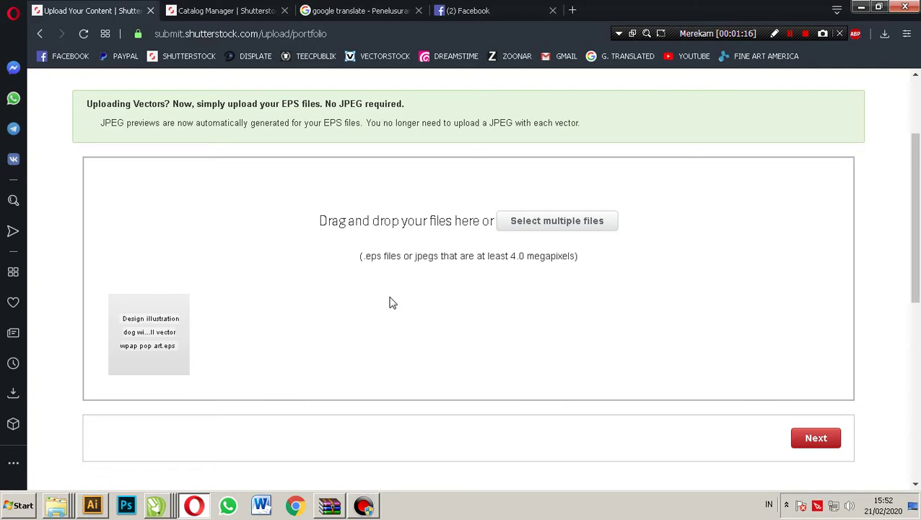
pyautogui.click(827, 443)
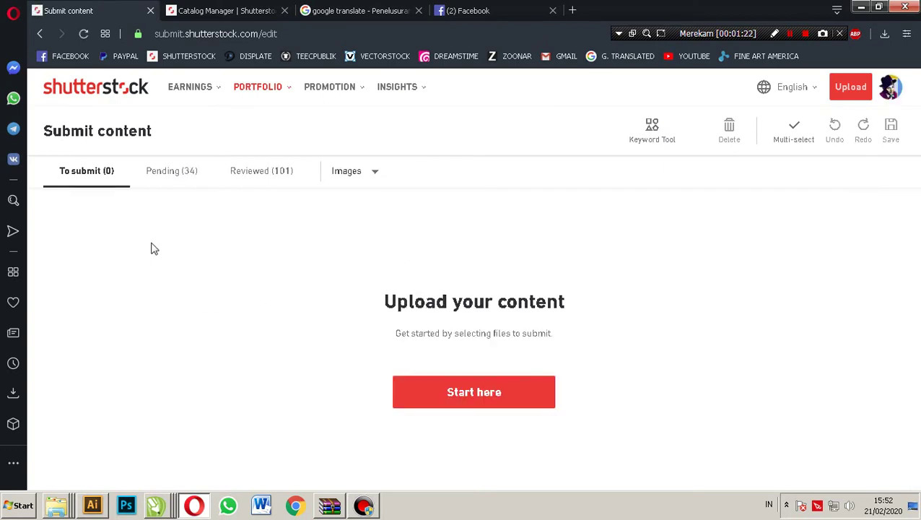
# - Reload the Submit content page to bring in the uploaded vector, and close the Catalog Manager page
pyautogui.click(204, 225)
pyautogui.click(84, 34)
pyautogui.click(83, 36)
pyautogui.click(83, 34)
pyautogui.click(207, 11)
pyautogui.click(87, 11)
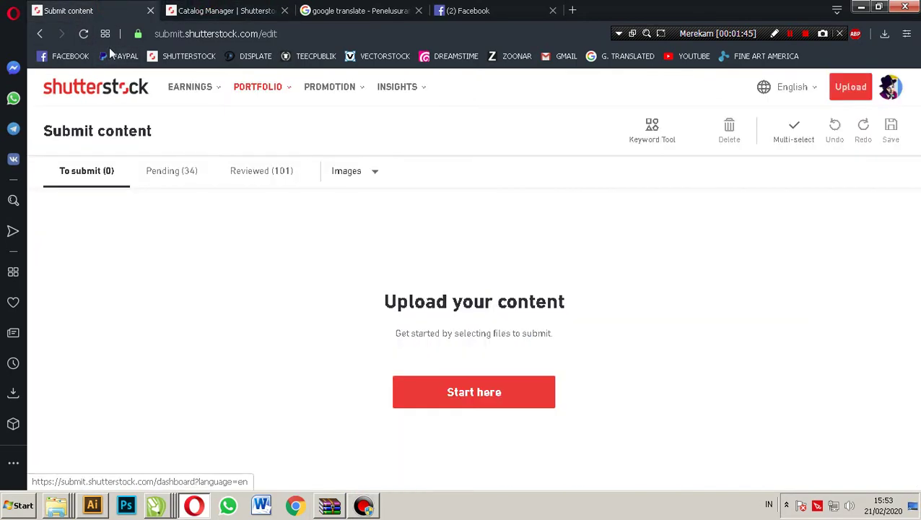
pyautogui.click(83, 34)
pyautogui.click(285, 10)
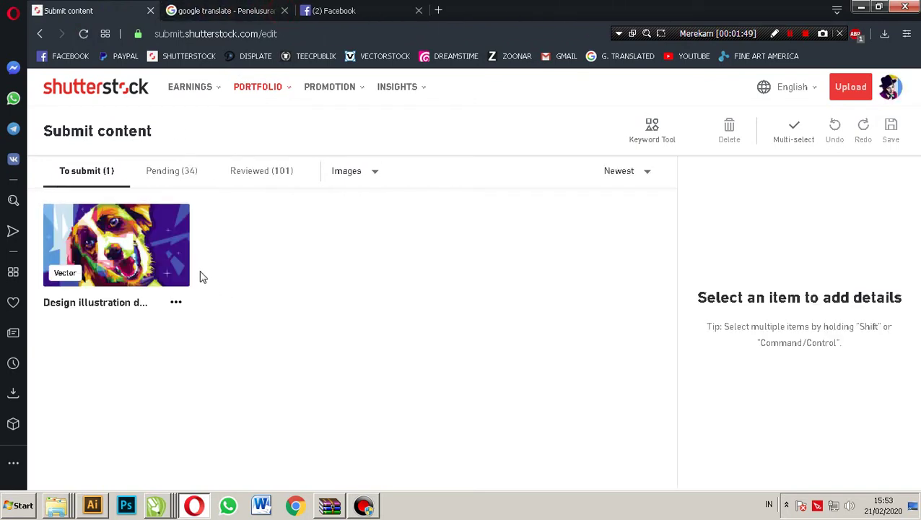
# - View the submission details of the uploaded dog vector and deselect it
pyautogui.click(136, 249)
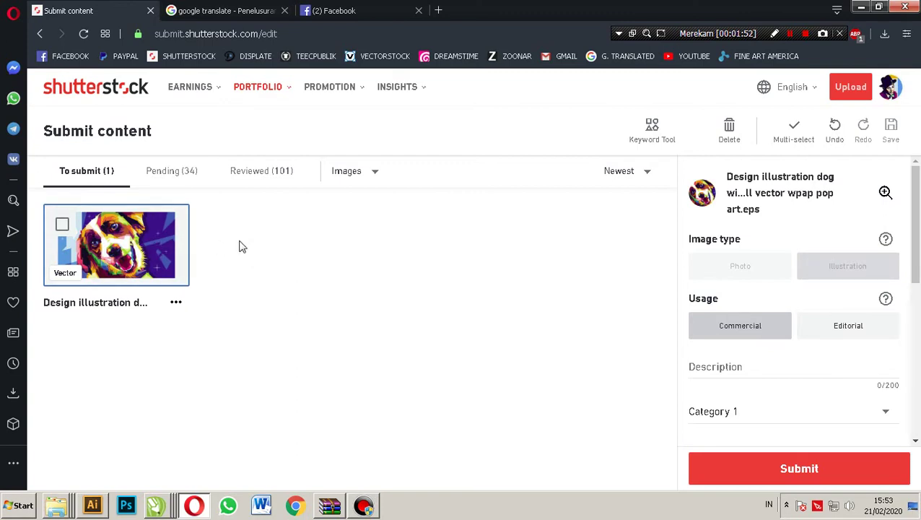
pyautogui.click(141, 249)
pyautogui.click(150, 256)
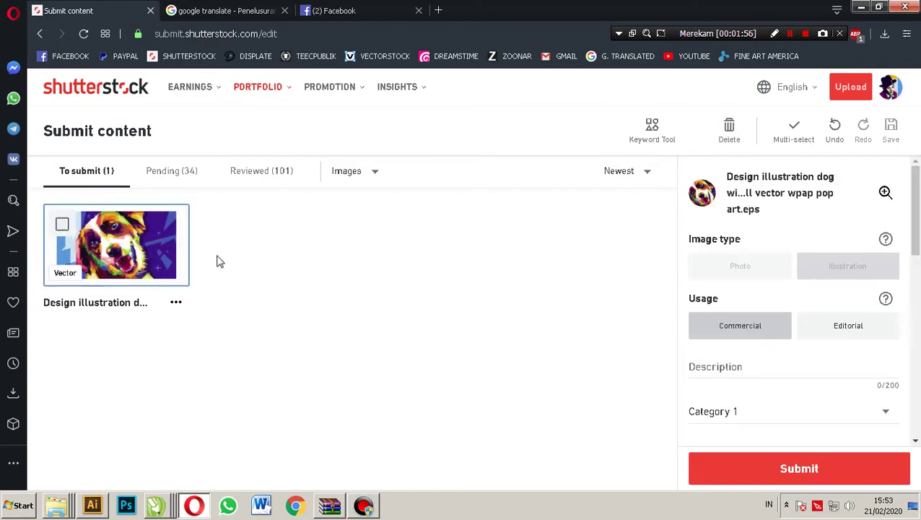
pyautogui.click(172, 262)
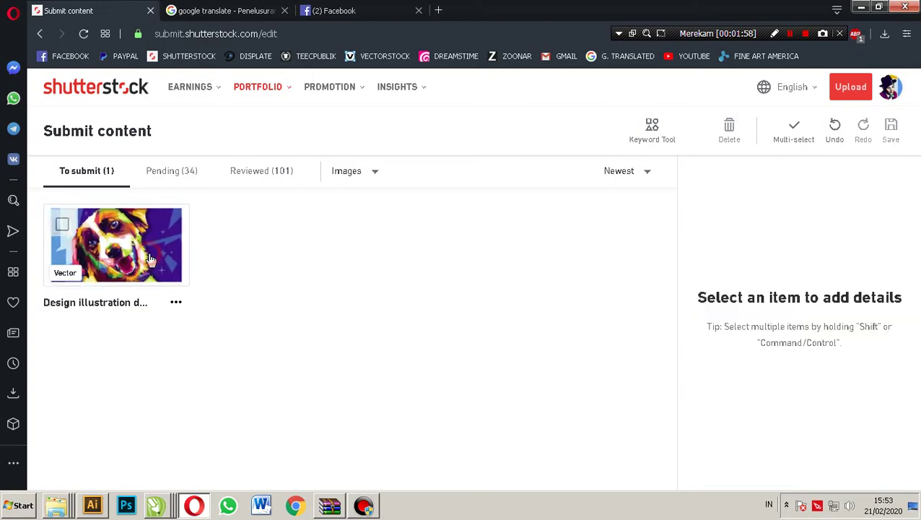
# - Switch to the frvh-nov1 document in CorelDRAW and copy the artwork of the lying dog on the blue and red background
pyautogui.click(859, 5)
pyautogui.click(155, 505)
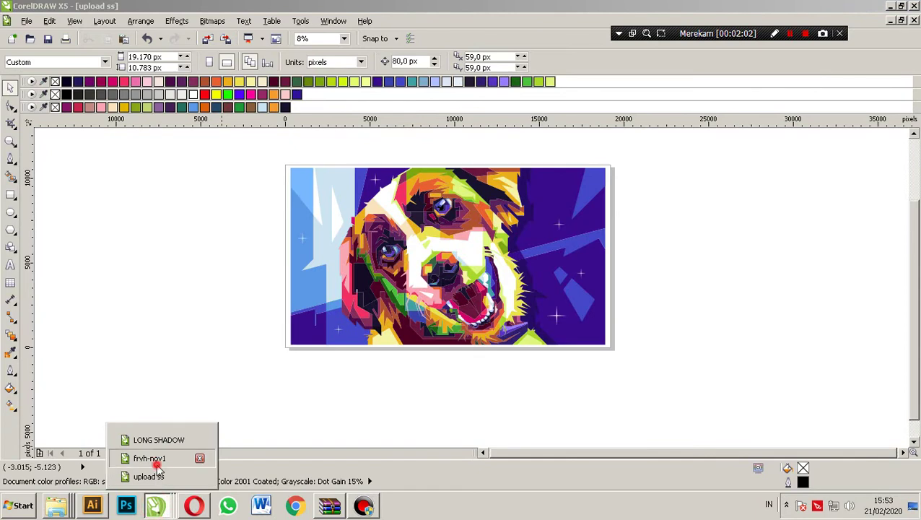
pyautogui.click(155, 462)
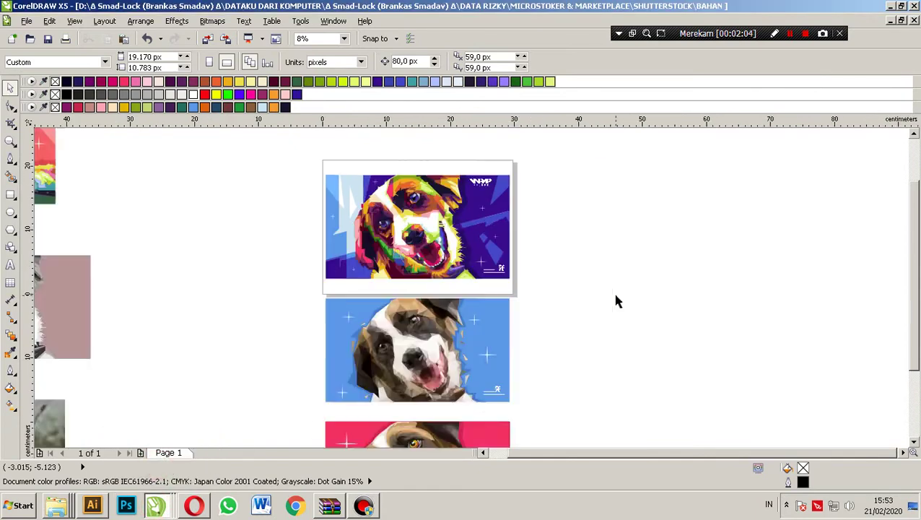
pyautogui.click(618, 332)
pyautogui.click(293, 193)
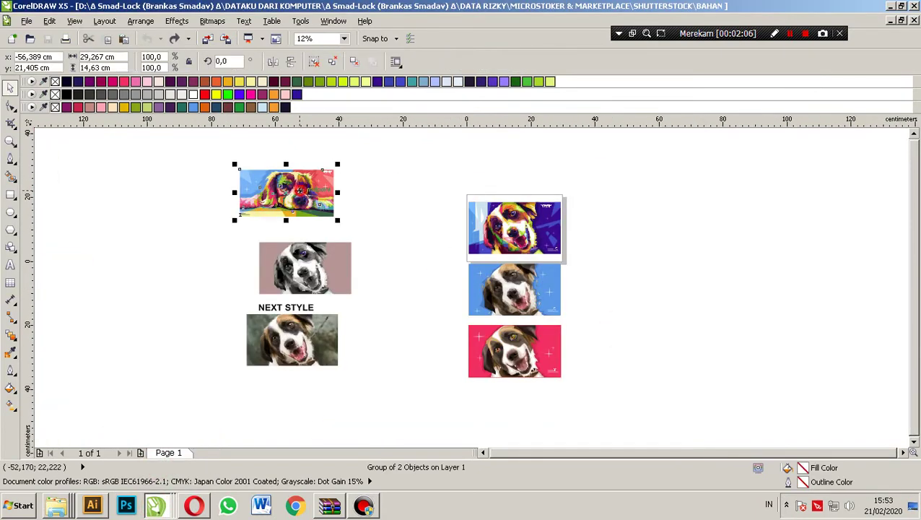
pyautogui.scroll(3, 294, 191)
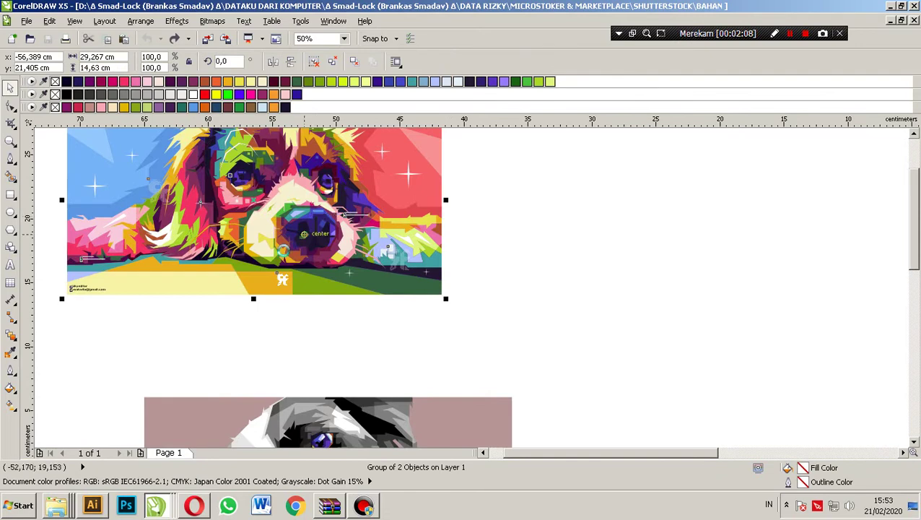
# - Replace the artwork in the upload ss document with the copied lying dog, centred on the page and scaled to 19.170 px wide
pyautogui.moveTo(156, 506)
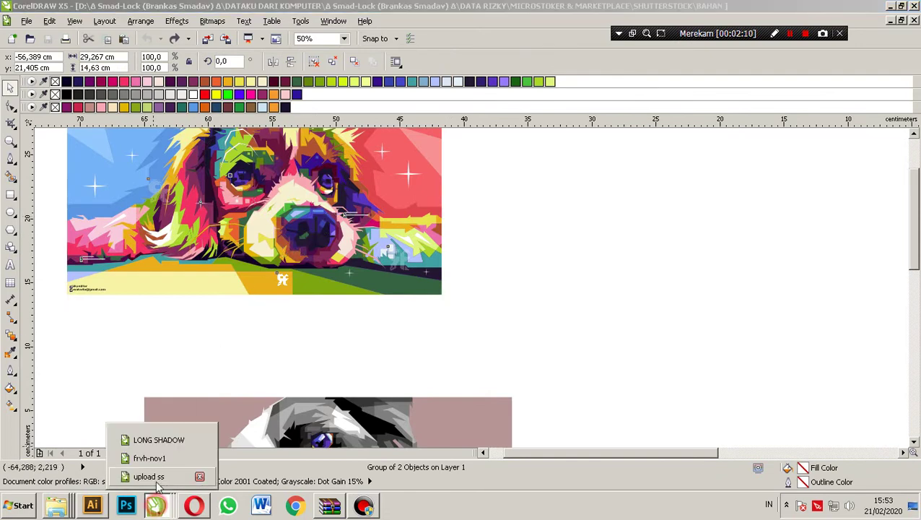
pyautogui.click(154, 478)
pyautogui.click(496, 266)
pyautogui.press('Delete')
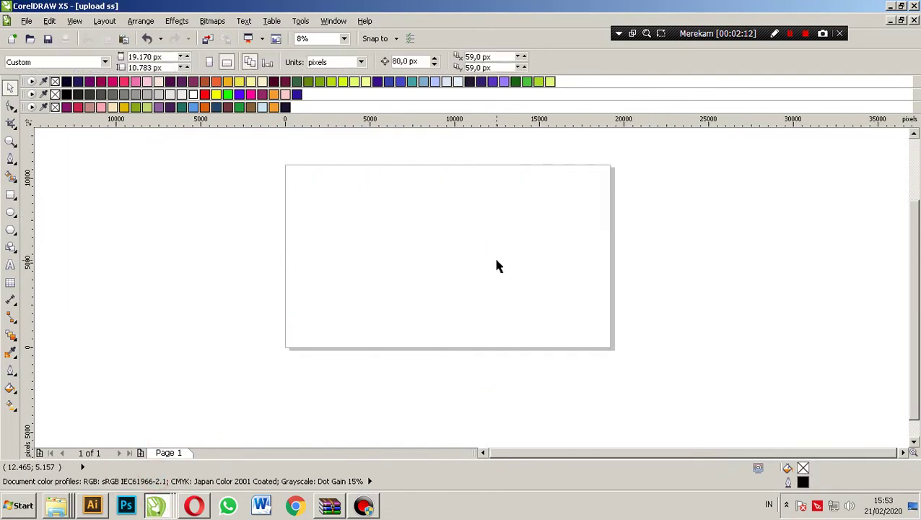
pyautogui.hotkey('ctrl', 'v')
pyautogui.press('p')
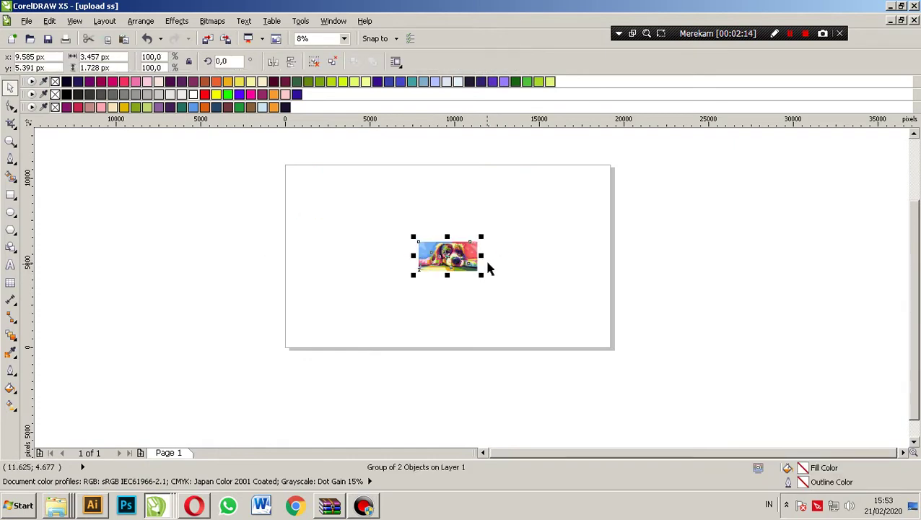
pyautogui.moveTo(483, 236); pyautogui.dragTo(614, 170)
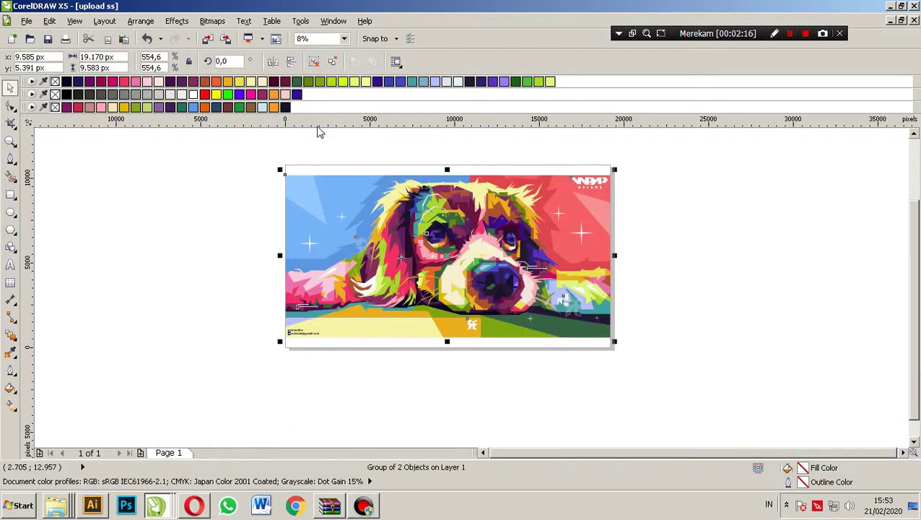
# - Delete the white WPAP PALOPO logo from the red upper corner of the lying dog artwork
pyautogui.click(520, 160)
pyautogui.scroll(3, 584, 194)
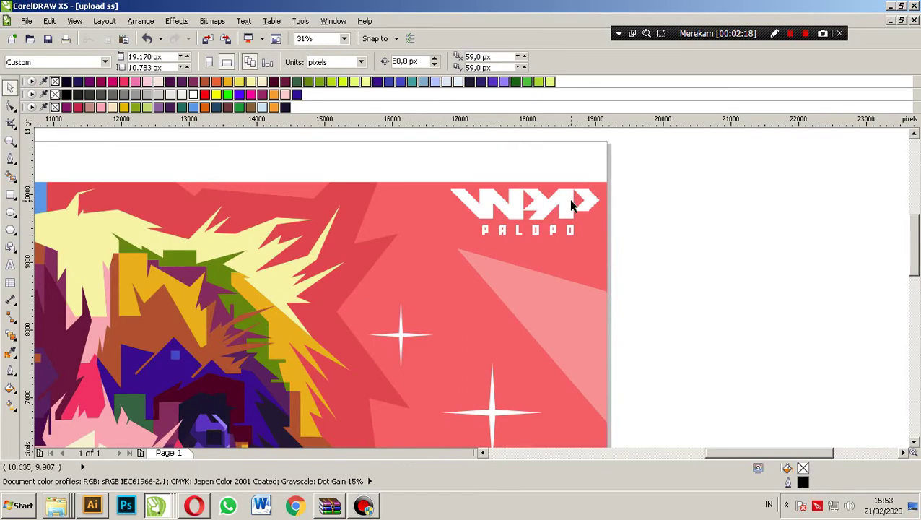
pyautogui.click(572, 205)
pyautogui.scroll(-2, 565, 143)
pyautogui.press('Escape')
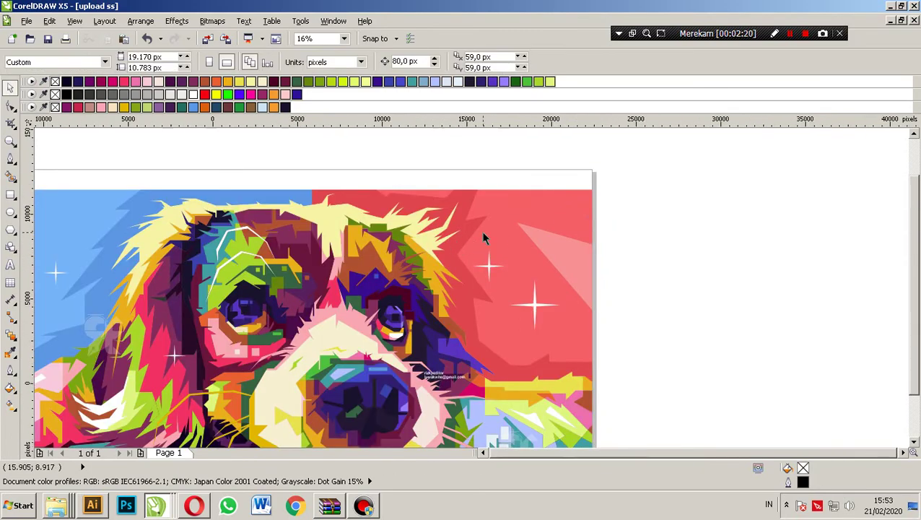
# - Delete the editor-name and e-mail text marks from the lower-left corner of the lying dog artwork
pyautogui.scroll(-1, 483, 239)
pyautogui.scroll(2, 404, 346)
pyautogui.scroll(-2, 404, 346)
pyautogui.scroll(3, 234, 383)
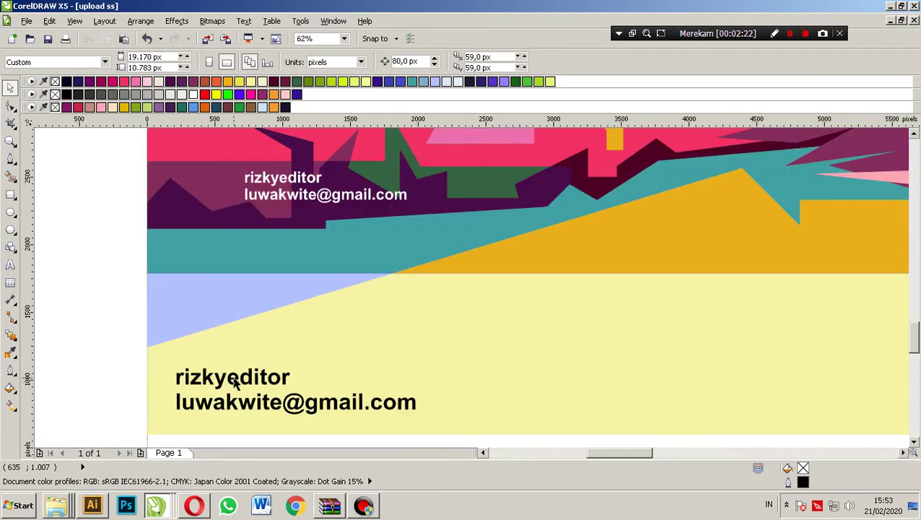
pyautogui.hotkey('ctrl', 'z')
pyautogui.scroll(-3, 303, 298)
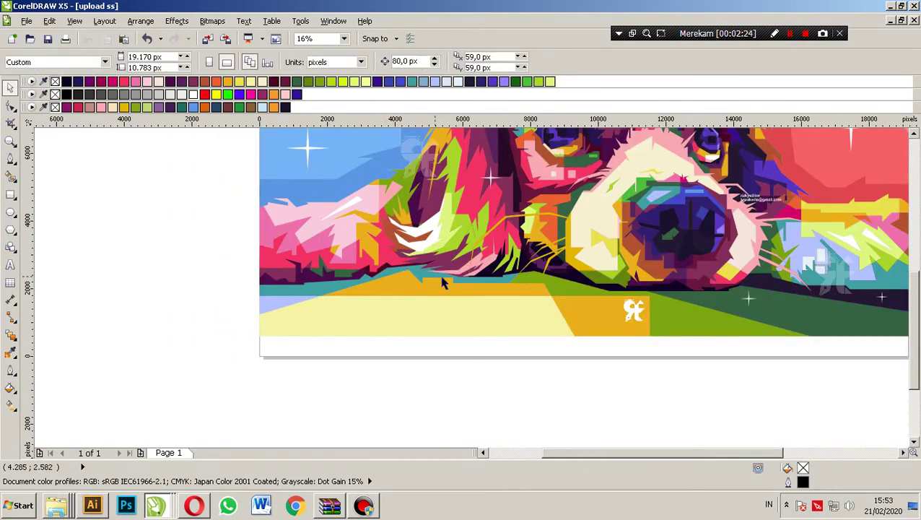
# - Delete the white logo from the orange block along the lower edge of the artwork
pyautogui.scroll(2, 683, 307)
pyautogui.click(582, 309)
pyautogui.press('Escape')
# - Delete the faint transparent logo watermarks beside the dog's left ear and over the paw on the right
pyautogui.scroll(-3, 582, 308)
pyautogui.scroll(2, 406, 288)
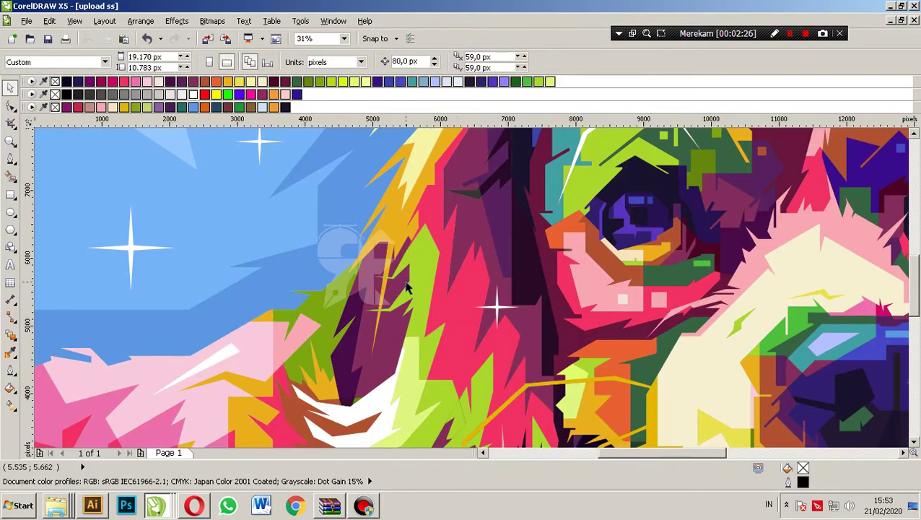
pyautogui.click(311, 290)
pyautogui.scroll(-2, 312, 289)
pyautogui.scroll(3, 593, 369)
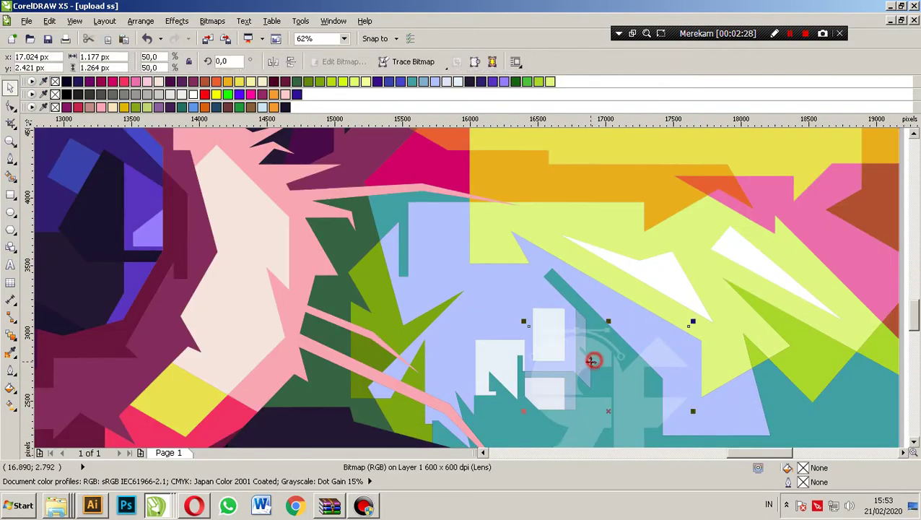
pyautogui.scroll(-3, 592, 361)
pyautogui.scroll(2, 477, 249)
pyautogui.scroll(-2, 476, 249)
pyautogui.scroll(2, 487, 266)
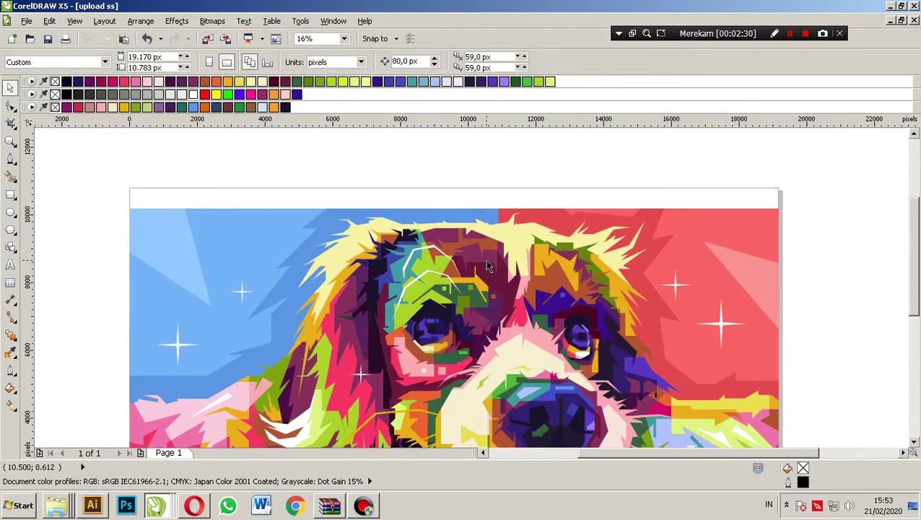
# - Inspect the whole dog artwork for leftover watermarks and stray objects
pyautogui.scroll(-1, 487, 266)
pyautogui.scroll(1, 438, 290)
pyautogui.scroll(-1, 438, 290)
pyautogui.scroll(1, 490, 289)
pyautogui.scroll(-1, 296, 220)
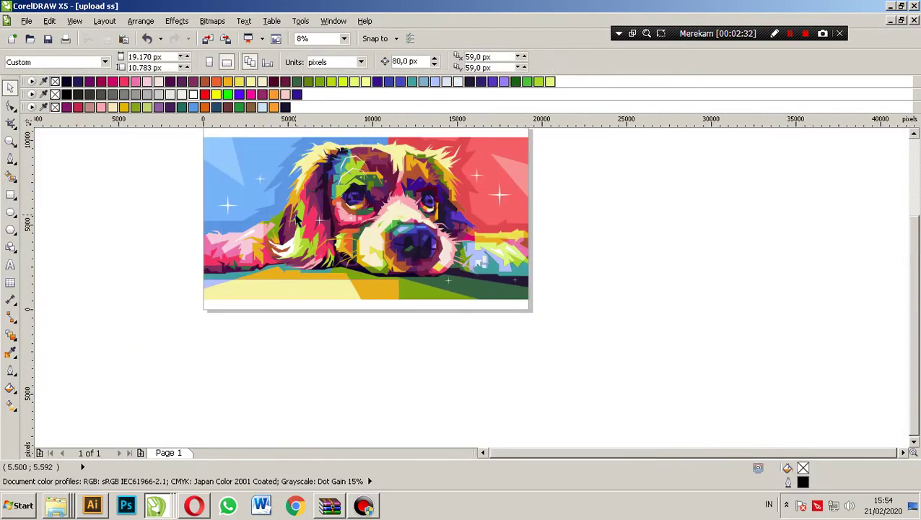
pyautogui.scroll(1, 296, 220)
pyautogui.scroll(-1, 392, 311)
pyautogui.scroll(1, 345, 195)
# - Expose the reference photo hidden behind the blue background shape and delete the photo
pyautogui.click(269, 191)
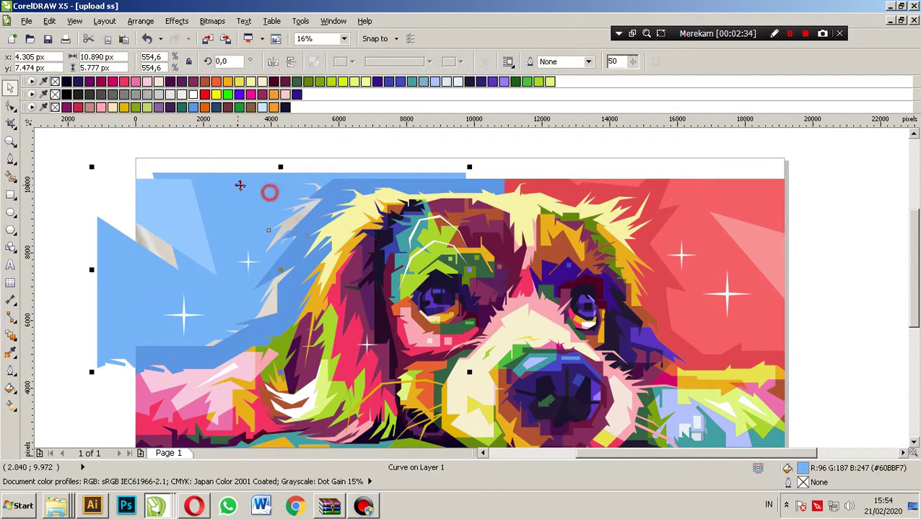
pyautogui.press('Delete')
pyautogui.click(361, 155)
pyautogui.scroll(-1, 373, 193)
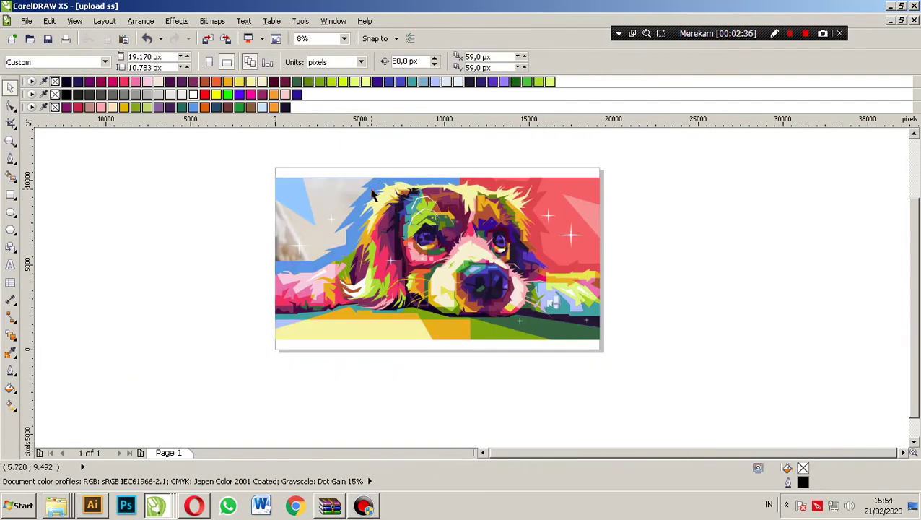
pyautogui.moveTo(337, 182); pyautogui.dragTo(174, 197)
pyautogui.press('Delete')
# - Group all the artwork objects and enlarge the group to about 21.333 px wide
pyautogui.moveTo(180, 158); pyautogui.dragTo(698, 386)
pyautogui.hotkey('ctrl', 'g')
pyautogui.moveTo(603, 171); pyautogui.dragTo(622, 163)
# - Match the page size to the enlarged artwork, with a width of 21.333 px and a height of 10.664 px
pyautogui.click(126, 58)
pyautogui.hotkey('ctrl', 'c')
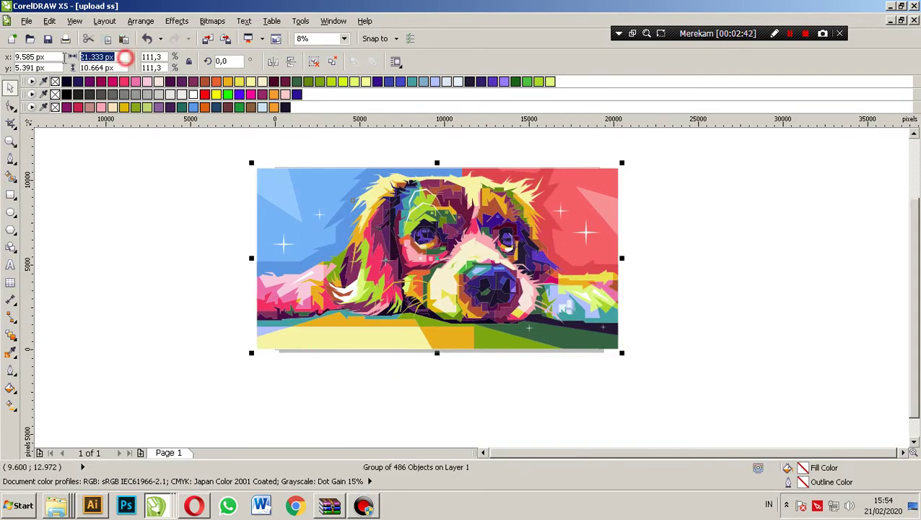
pyautogui.click(173, 189)
pyautogui.click(144, 57)
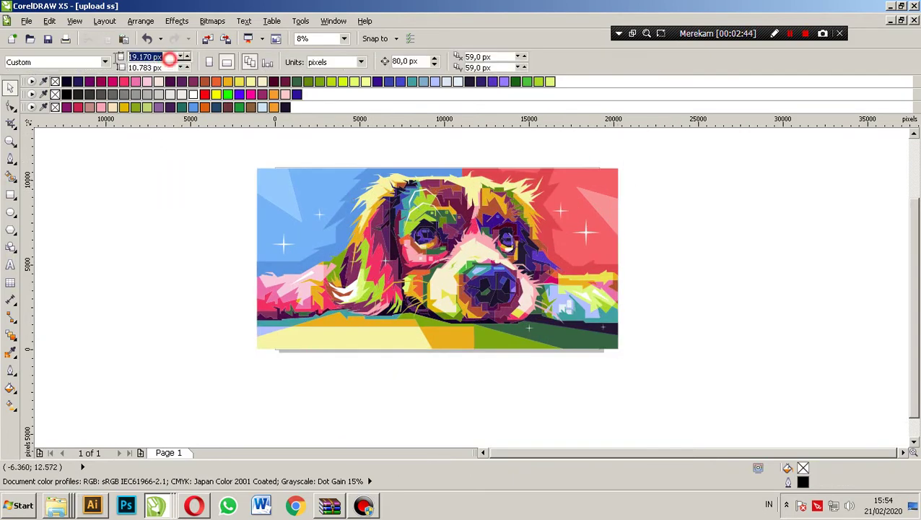
pyautogui.hotkey('ctrl', 'v')
pyautogui.press('Return')
pyautogui.hotkey('ctrl', 'a')
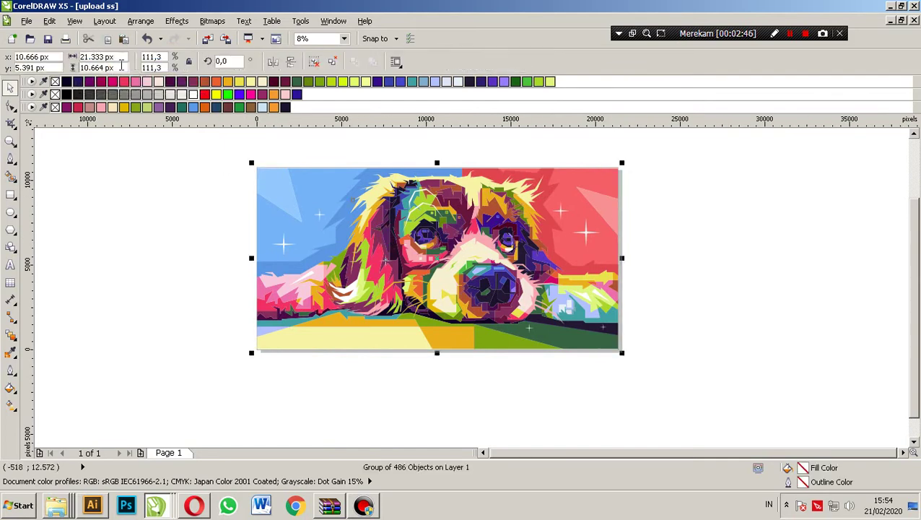
pyautogui.click(140, 234)
pyautogui.click(159, 67)
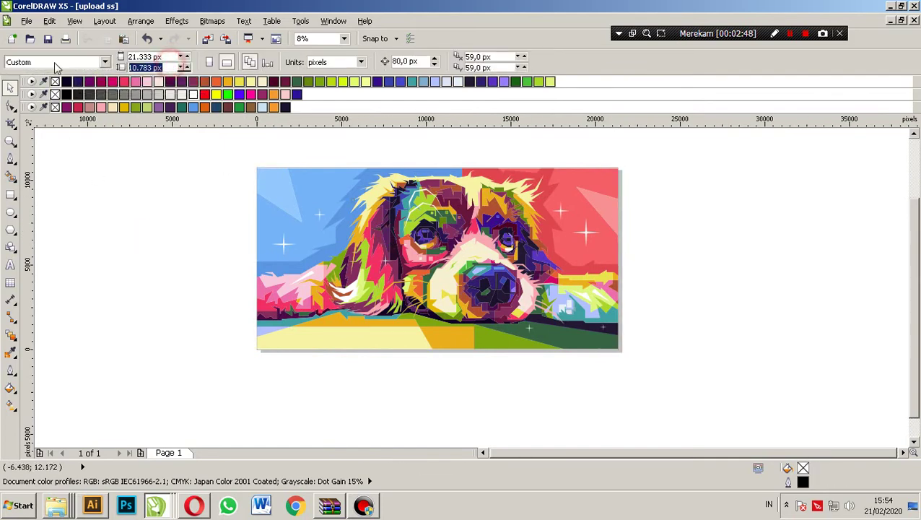
pyautogui.write('10.664')
pyautogui.press('Return')
# - Centre the artwork group on the page and shrink it to about 21.030 px wide, leaving a thin white margin
pyautogui.click(106, 269)
pyautogui.hotkey('ctrl', 'a')
pyautogui.scroll(3, 614, 159)
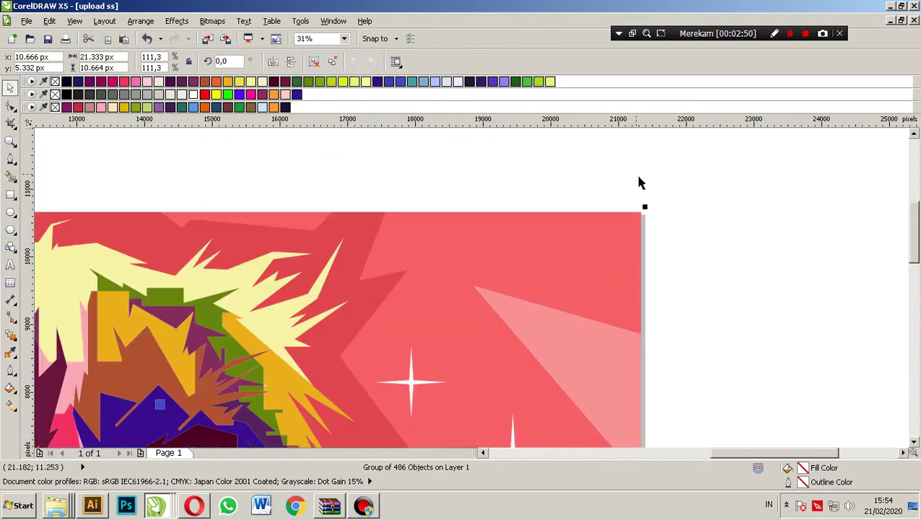
pyautogui.moveTo(646, 209); pyautogui.dragTo(685, 213)
pyautogui.scroll(-3, 596, 253)
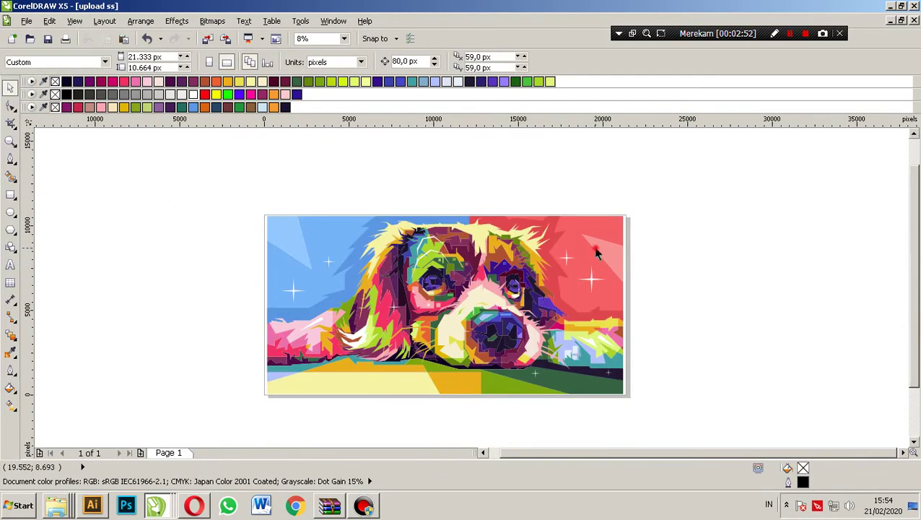
# - Export the artwork as an Adobe Illustrator file named tes lagi, with Adobe Illustrator CS compatibility and text as curves
pyautogui.hotkey('ctrl', 'e')
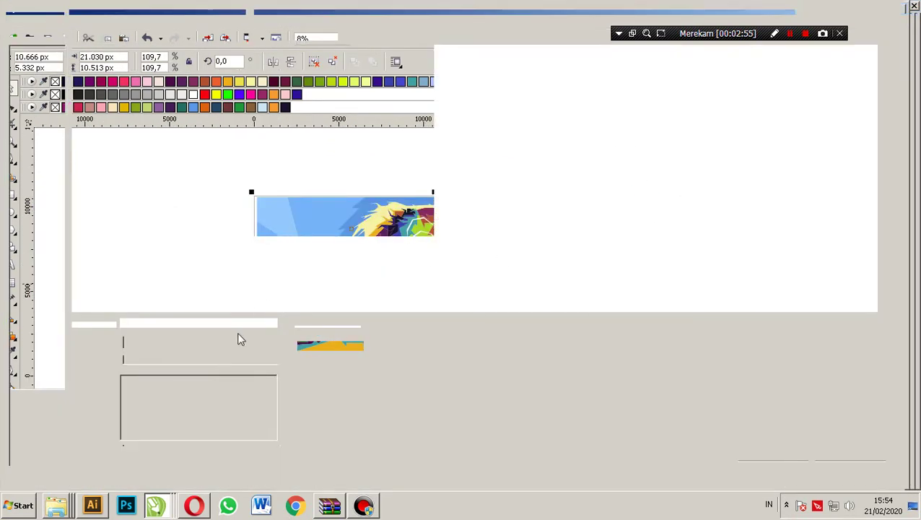
pyautogui.write('tes lagi')
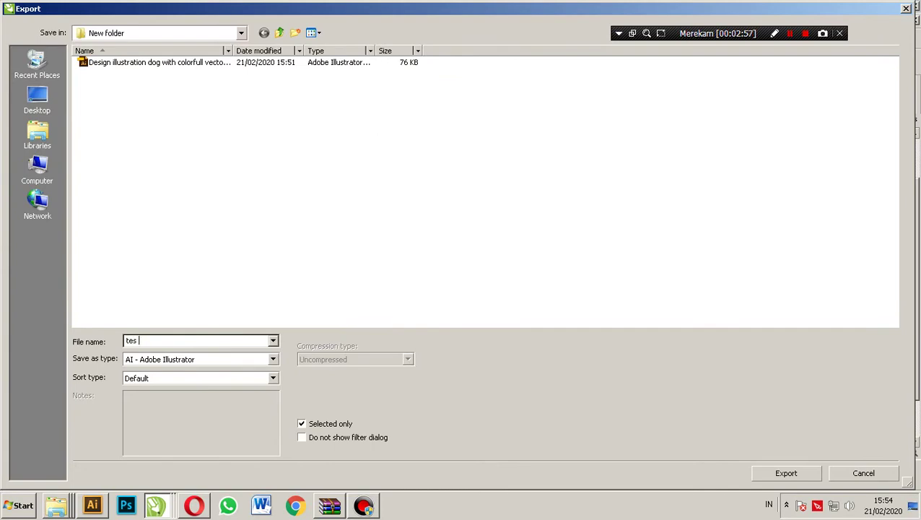
pyautogui.click(785, 474)
pyautogui.click(329, 279)
pyautogui.click(479, 370)
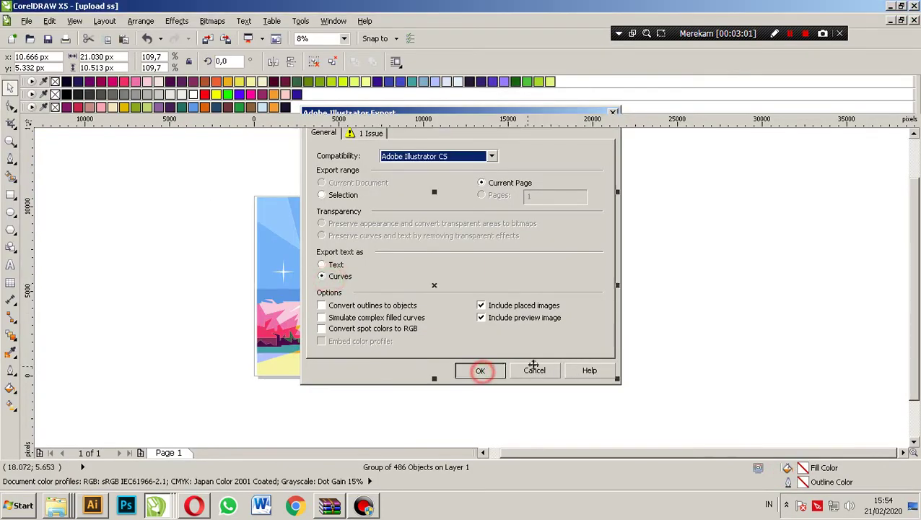
# - Locate the exported tes lagi file in the New folder window
pyautogui.click(58, 506)
pyautogui.click(51, 475)
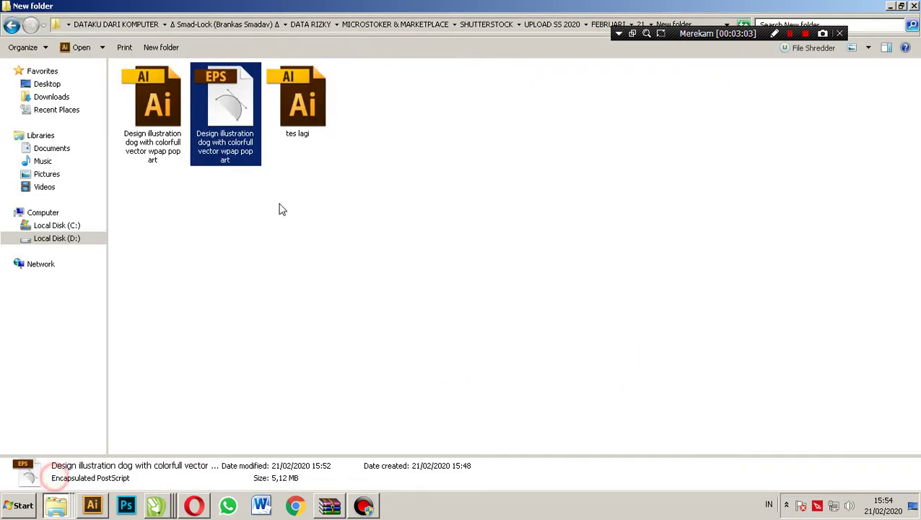
pyautogui.click(312, 127)
# - Switch to Illustrator and open the tes lagi AI file
pyautogui.click(91, 506)
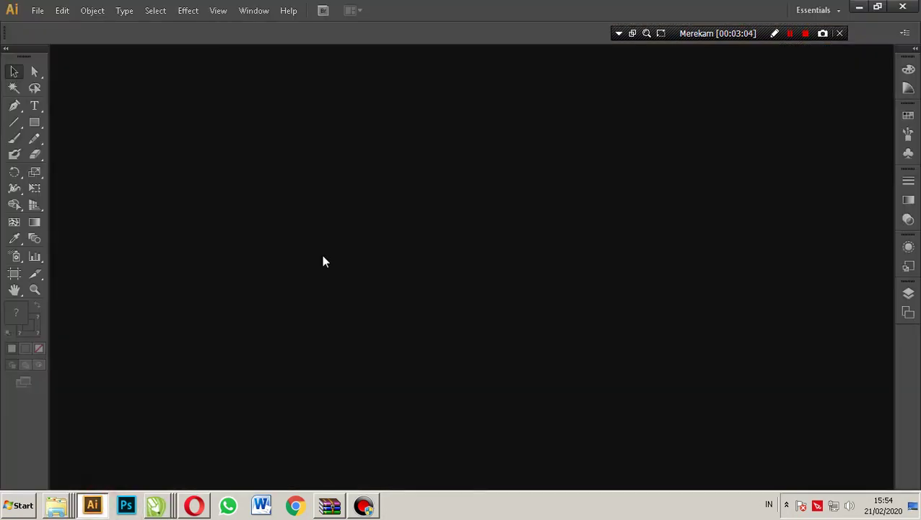
pyautogui.hotkey('ctrl', 'o')
pyautogui.click(78, 82)
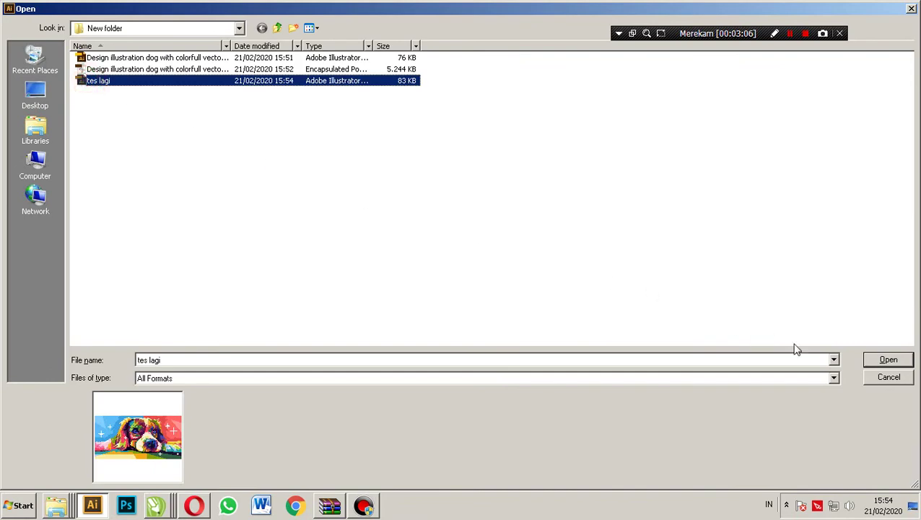
pyautogui.click(876, 364)
pyautogui.click(478, 326)
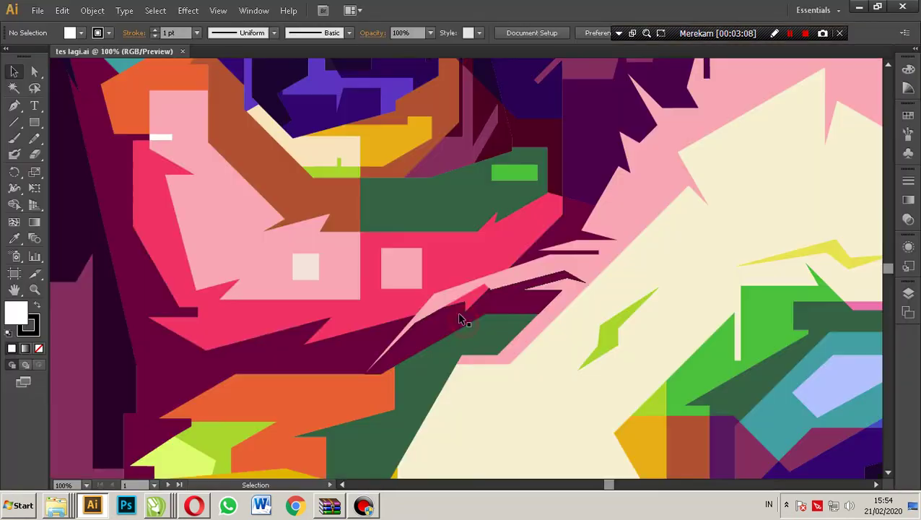
# - Select all the artwork, save it as tes lagi.eps in Illustrator 9 EPS format, and close the document
pyautogui.hotkey('ctrl', '0')
pyautogui.hotkey('ctrl', 'a')
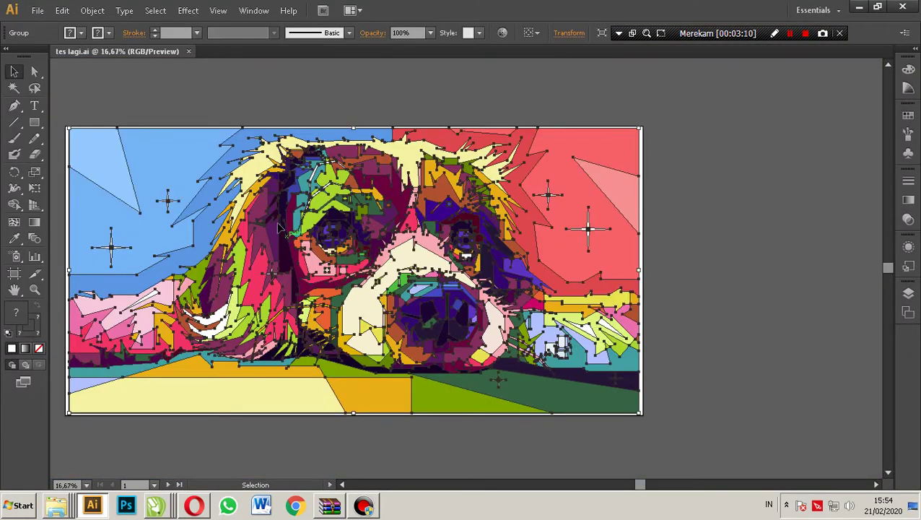
pyautogui.click(37, 10)
pyautogui.click(61, 113)
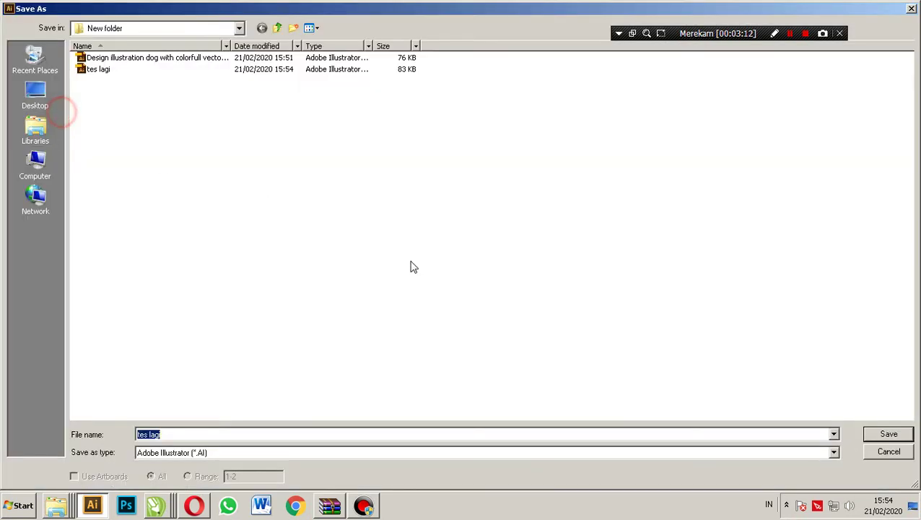
pyautogui.click(421, 457)
pyautogui.click(376, 414)
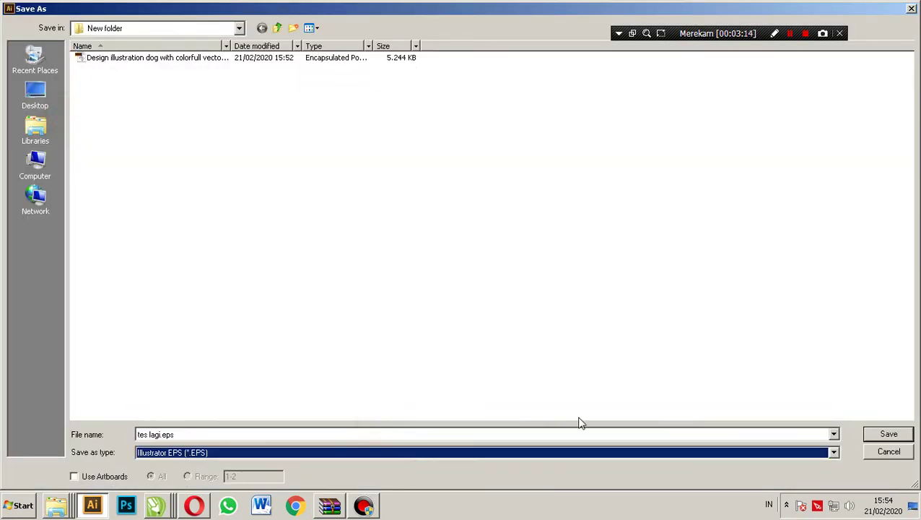
pyautogui.click(888, 434)
pyautogui.click(415, 36)
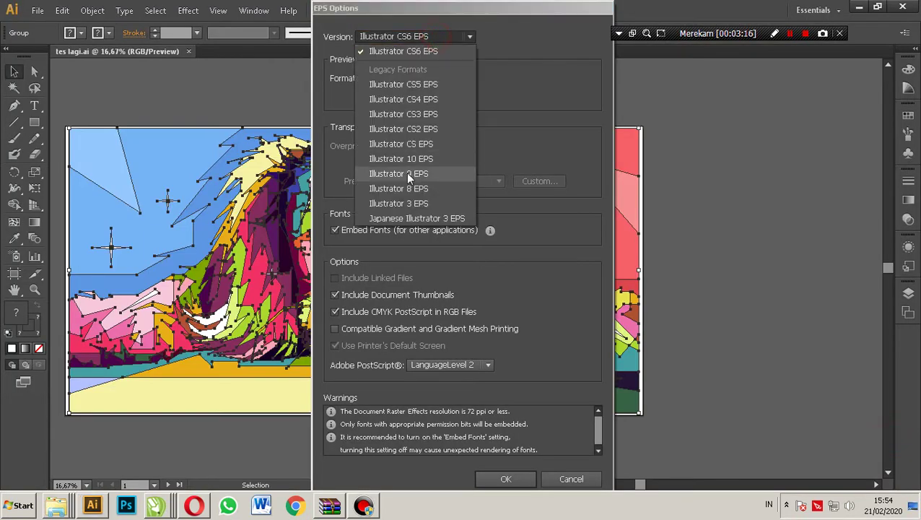
pyautogui.click(405, 172)
pyautogui.click(509, 479)
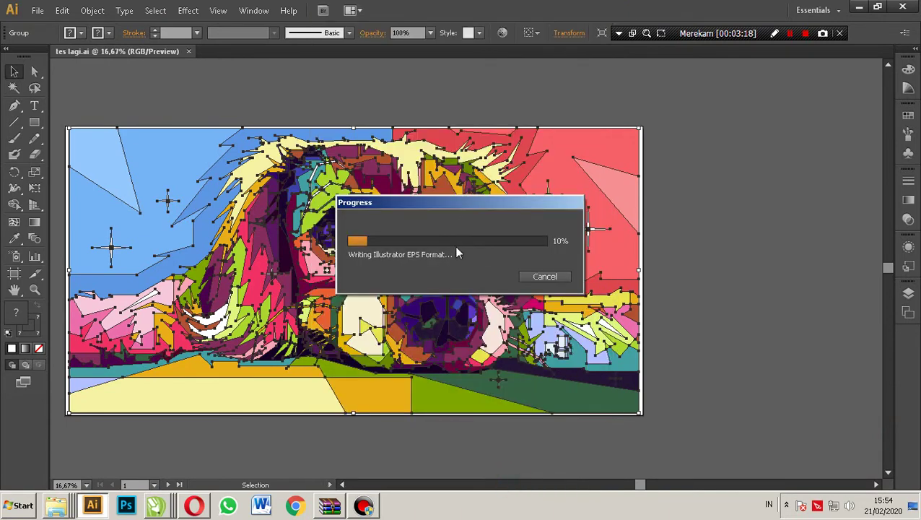
pyautogui.click(751, 184)
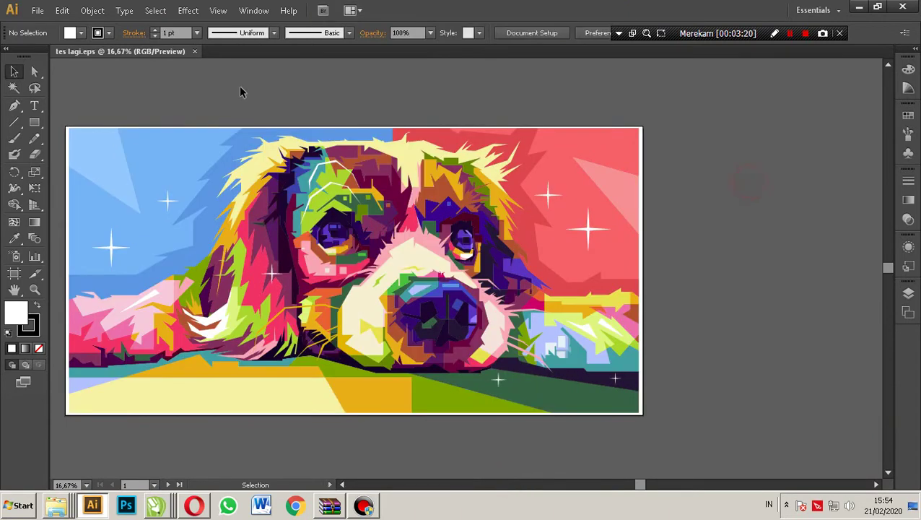
pyautogui.click(194, 52)
# - Switch to the New folder window and check the file size of tes lagi.eps in its properties
pyautogui.click(63, 495)
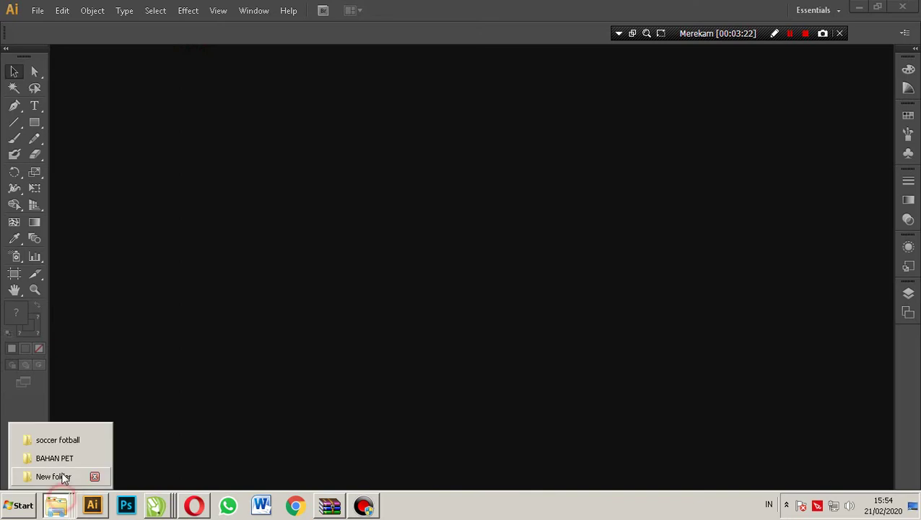
pyautogui.click(64, 476)
pyautogui.click(370, 116)
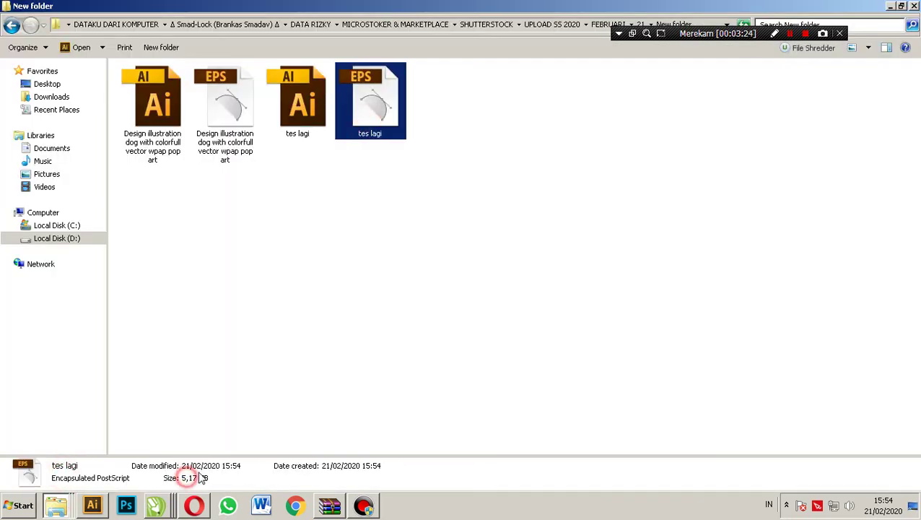
pyautogui.rightClick(372, 110)
pyautogui.click(410, 331)
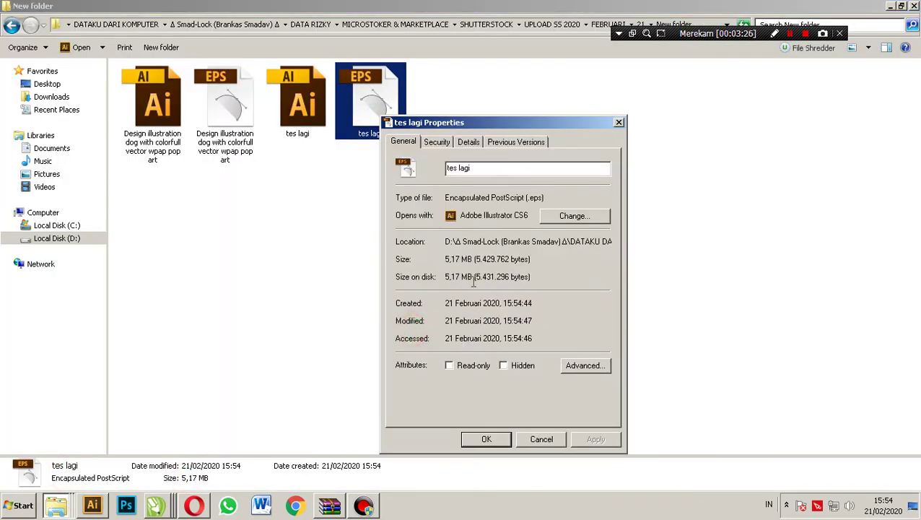
pyautogui.moveTo(474, 278); pyautogui.dragTo(444, 282)
pyautogui.click(539, 438)
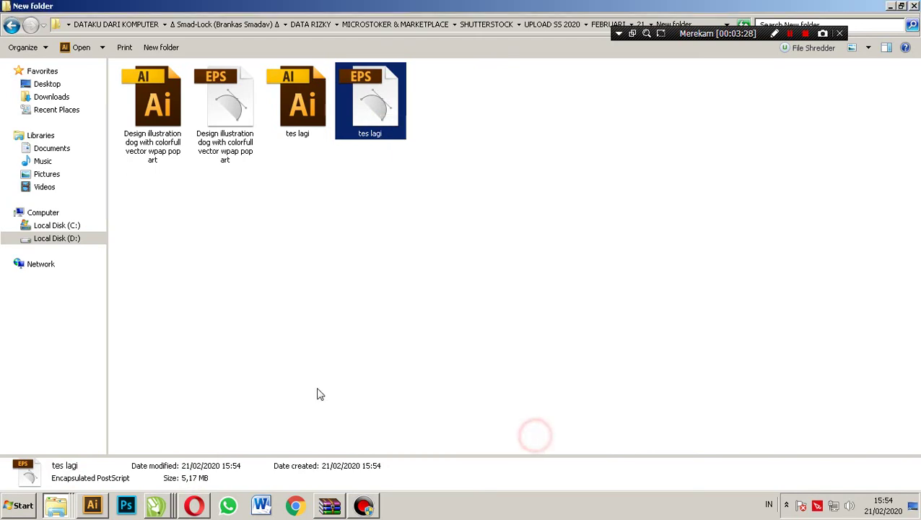
# - Switch to the Opera browser and open the Shutterstock content upload page
pyautogui.click(194, 504)
pyautogui.click(858, 90)
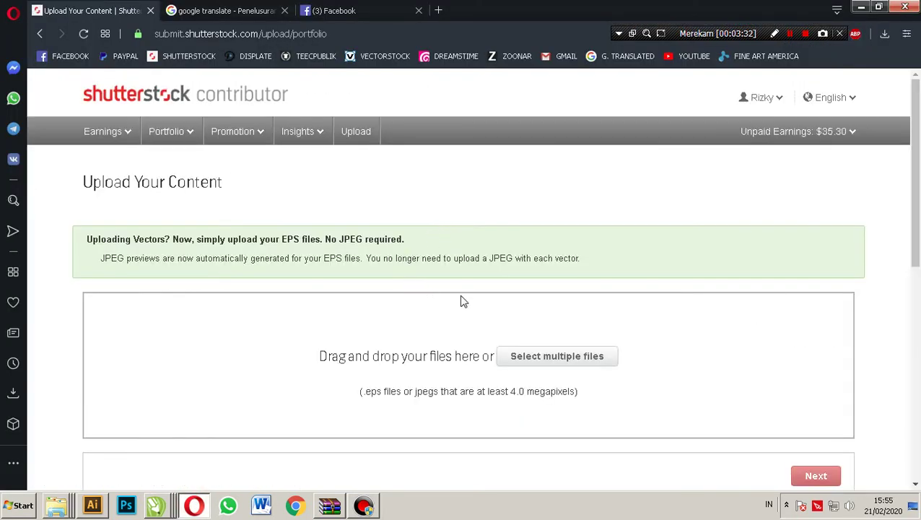
pyautogui.scroll(-3, 505, 288)
pyautogui.scroll(3, 549, 312)
pyautogui.scroll(-1, 491, 376)
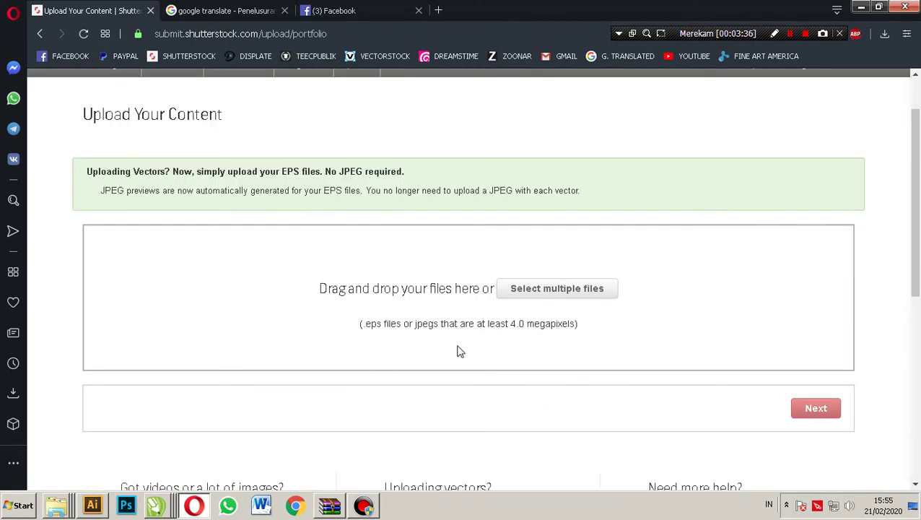
# - Upload tes lagi.eps from the New folder window to Shutterstock and continue to the submission list
pyautogui.click(55, 510)
pyautogui.click(62, 476)
pyautogui.moveTo(366, 142); pyautogui.dragTo(283, 338)
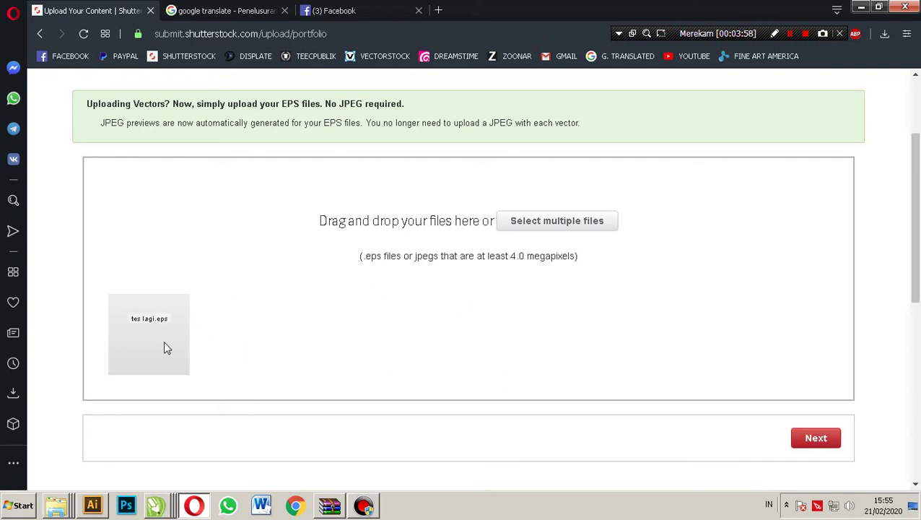
pyautogui.click(827, 438)
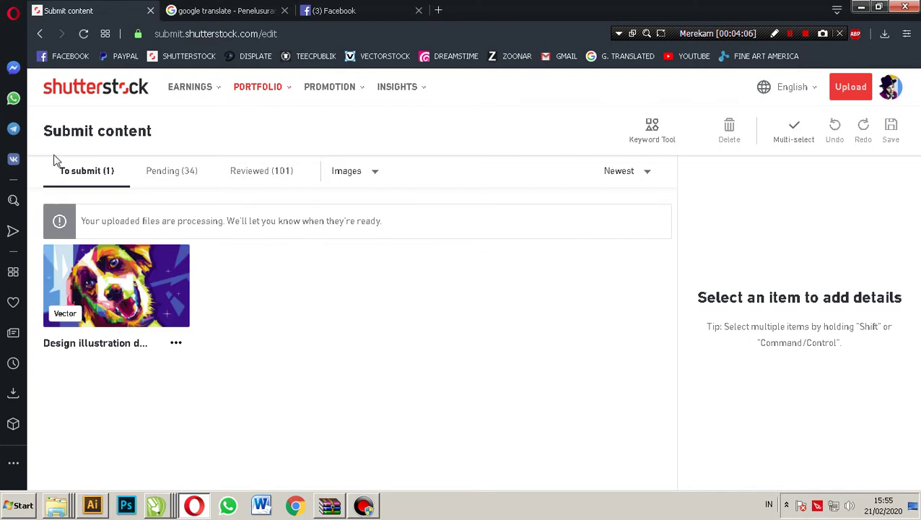
# - Reload the Submit content page repeatedly to check the To submit list for the newly uploaded tes lagi.eps
pyautogui.click(83, 34)
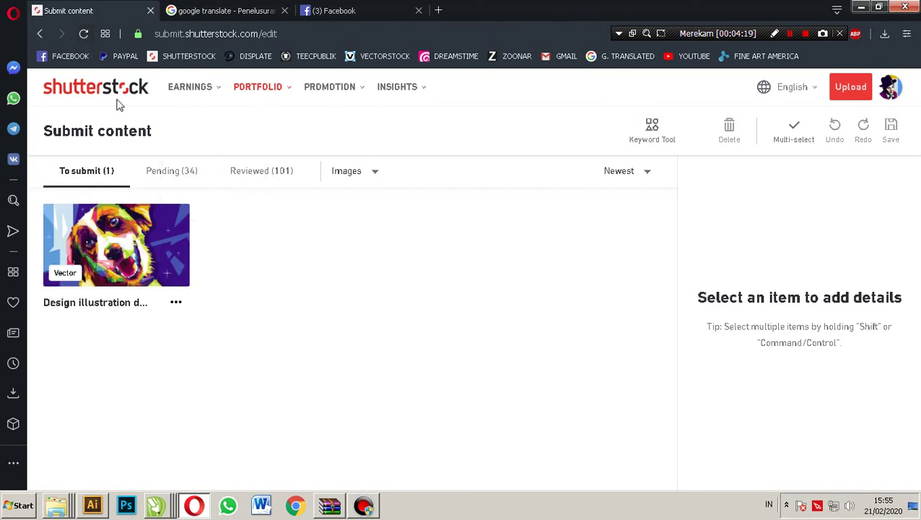
pyautogui.click(84, 33)
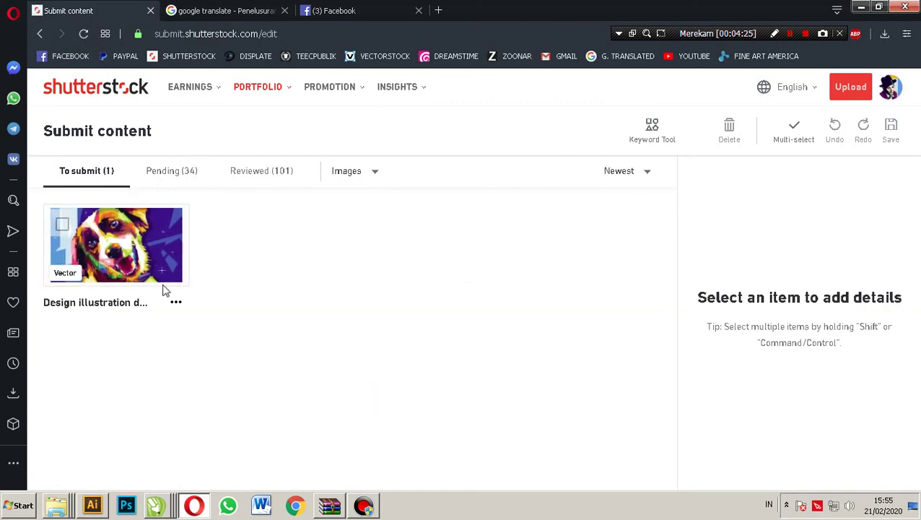
pyautogui.click(86, 34)
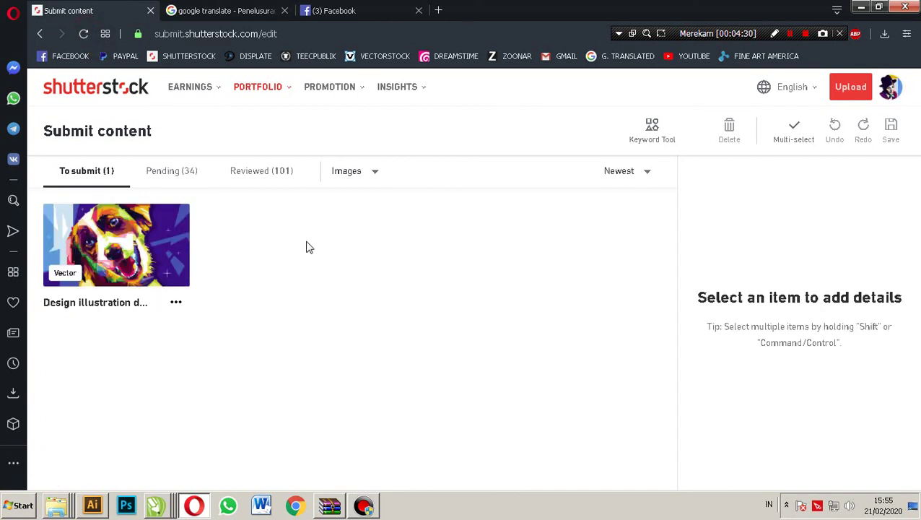
pyautogui.click(84, 34)
pyautogui.click(102, 171)
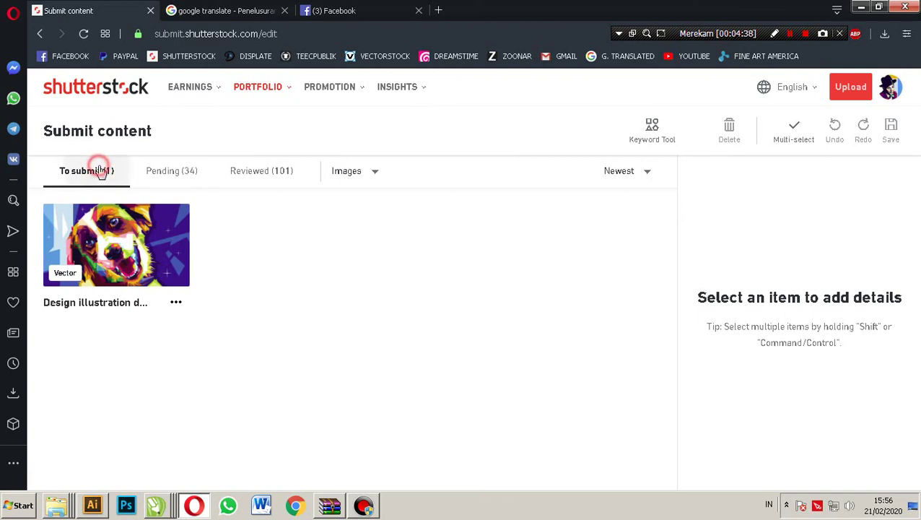
# - Go to the Shutterstock upload page and from there reopen the Submit Content list
pyautogui.click(851, 94)
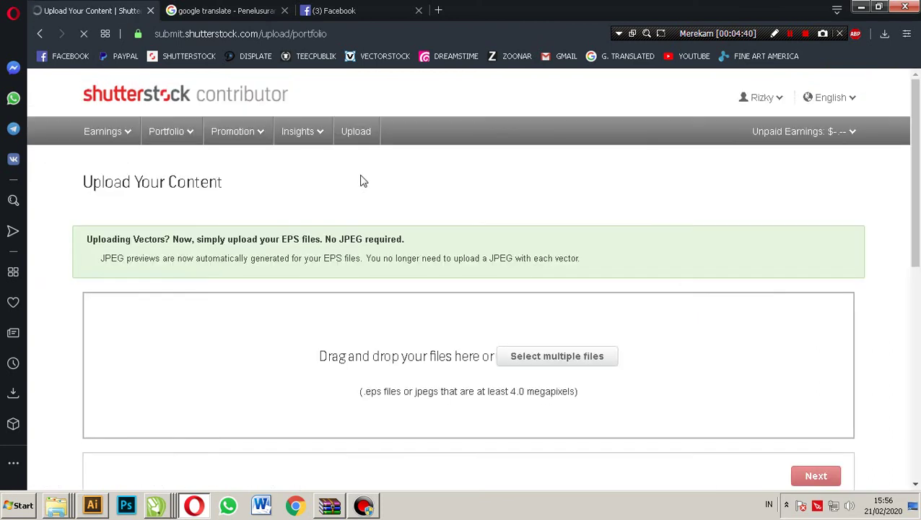
pyautogui.moveTo(177, 135)
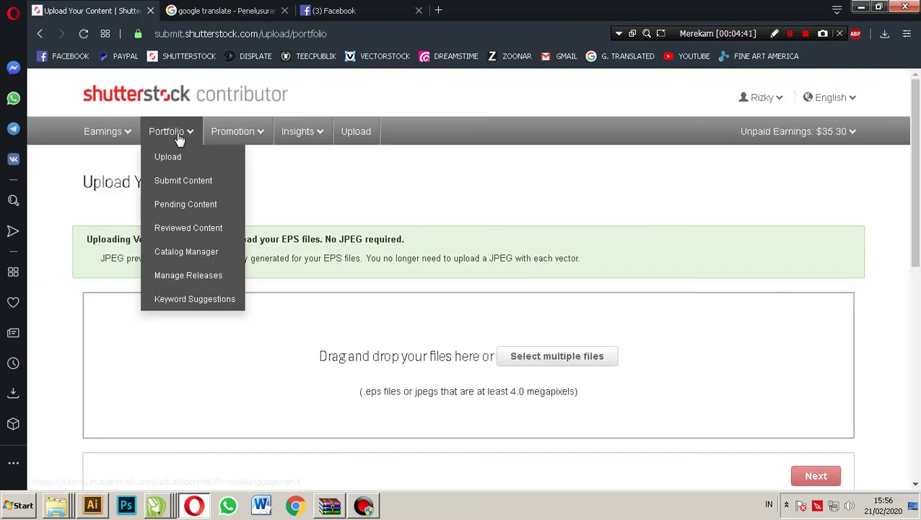
pyautogui.click(186, 184)
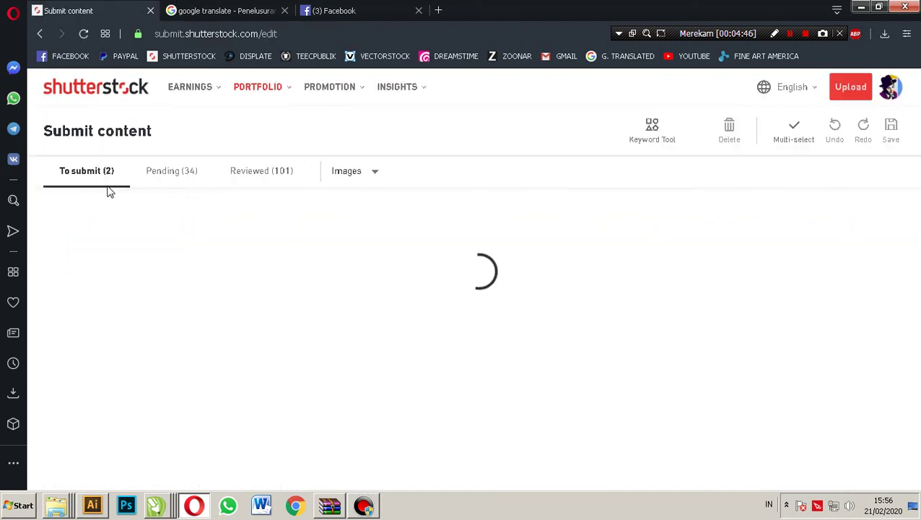
# - Compare the two uploaded dog vectors in the To submit list by switching the selection between them
pyautogui.click(262, 226)
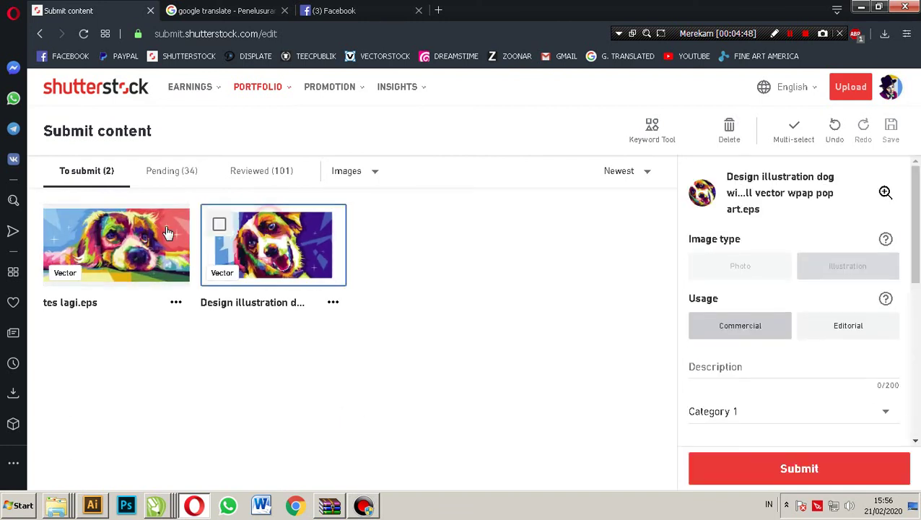
pyautogui.press('Left')
pyautogui.press('Right')
pyautogui.press('Left')
pyautogui.press('Right')
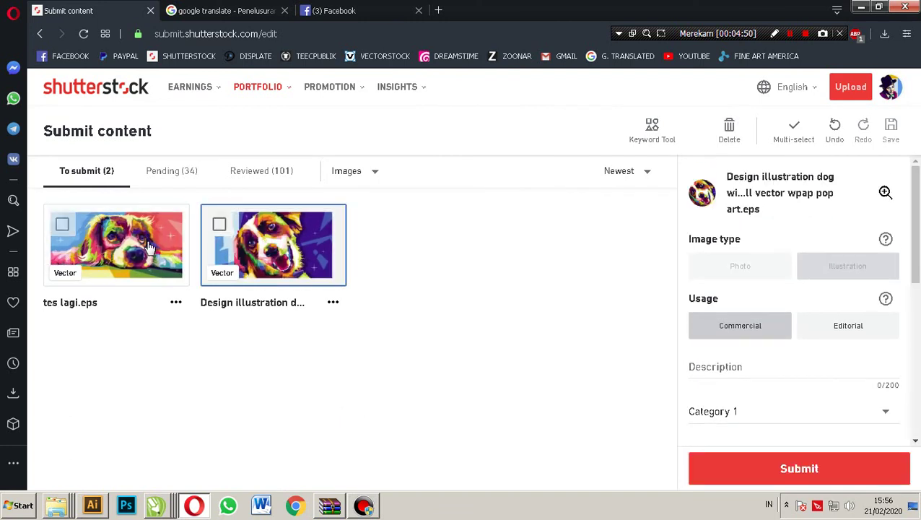
pyautogui.press('Left')
pyautogui.press('Right')
pyautogui.press('Left')
pyautogui.press('Right')
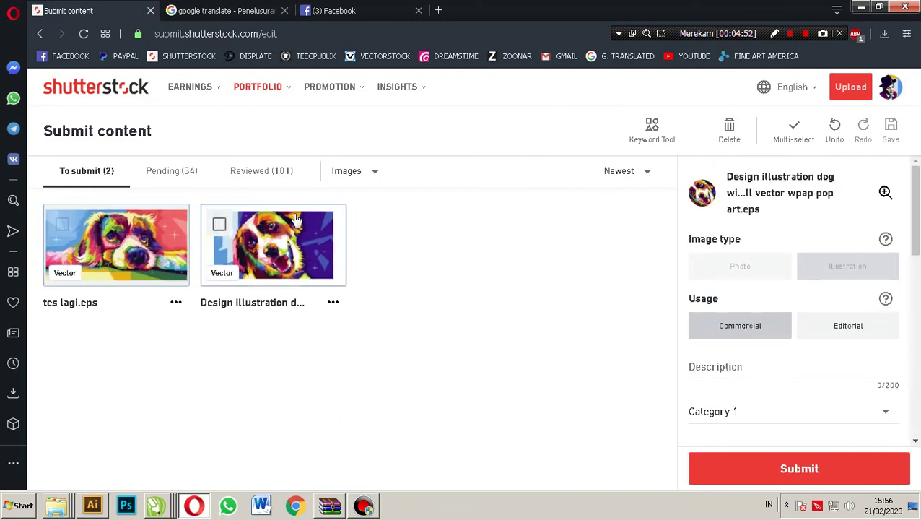
# - Select tes lagi.eps in the To submit list and delete it
pyautogui.press('Left')
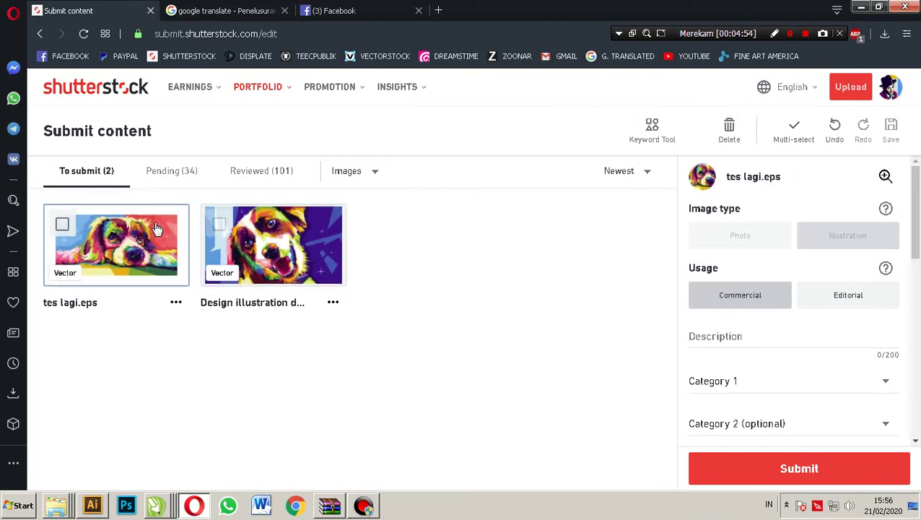
pyautogui.click(735, 139)
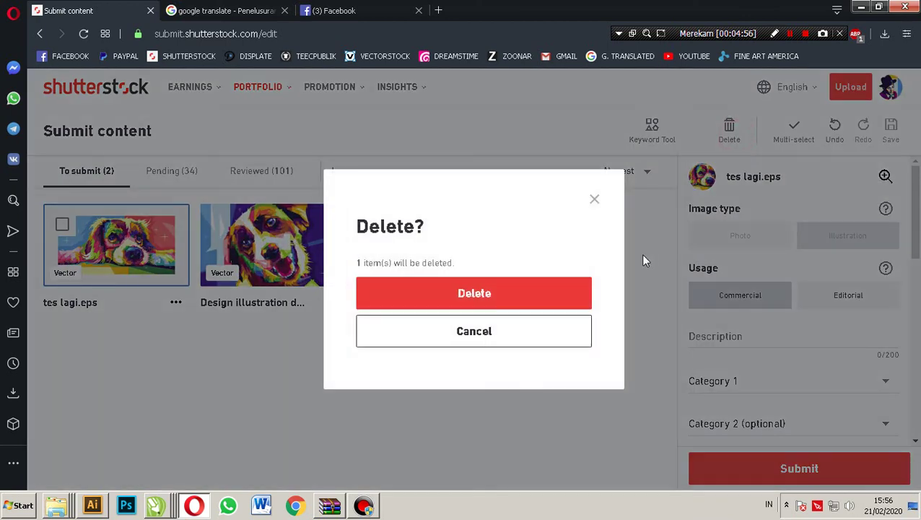
pyautogui.click(536, 311)
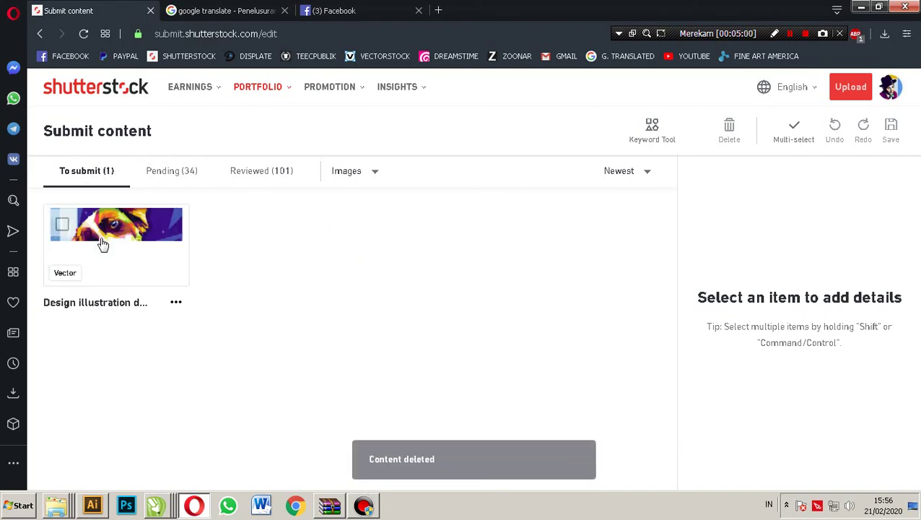
# - Delete the remaining dog illustration vector with the wpap pop art title from the To submit list
pyautogui.click(105, 245)
pyautogui.click(728, 134)
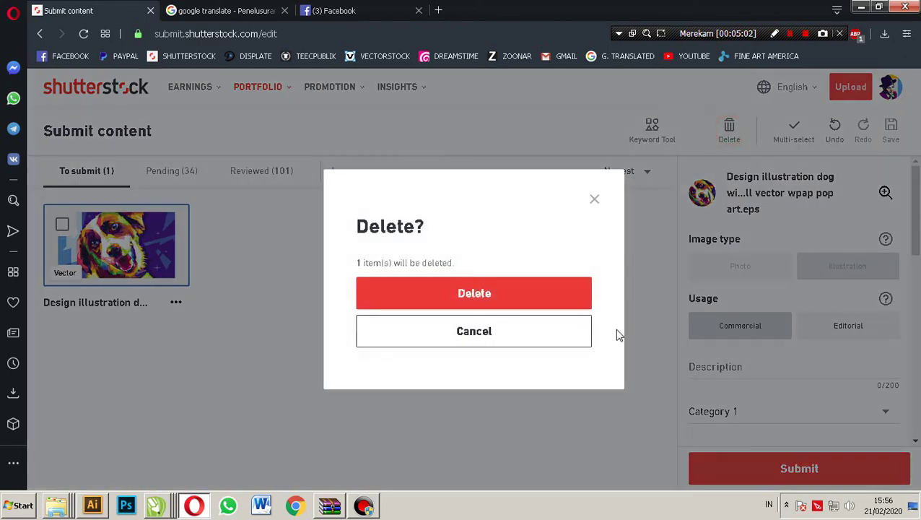
pyautogui.click(540, 304)
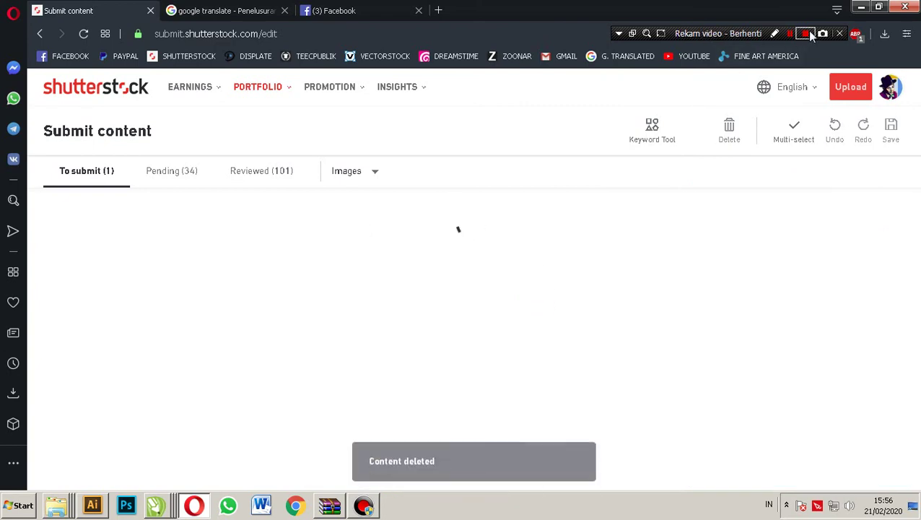